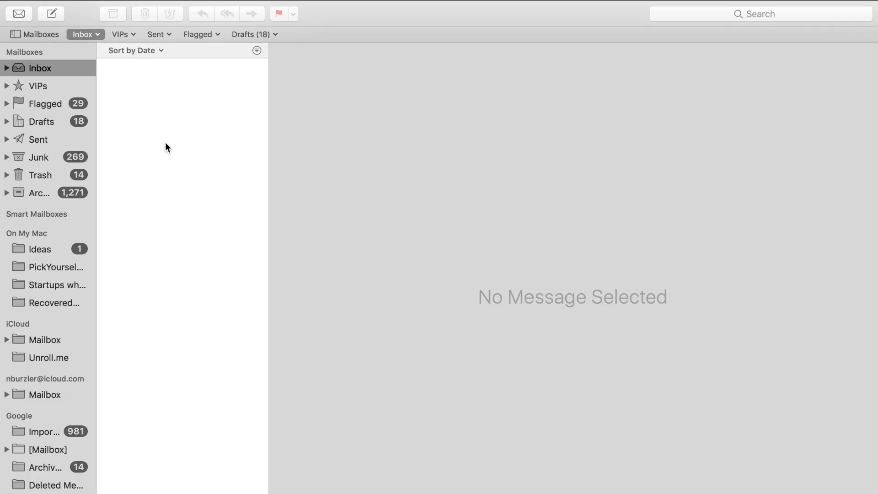
# Step: Open the Signatures tab of Mail's Preferences
pyautogui.moveTo(71, 4)
pyautogui.moveTo(147, 11)
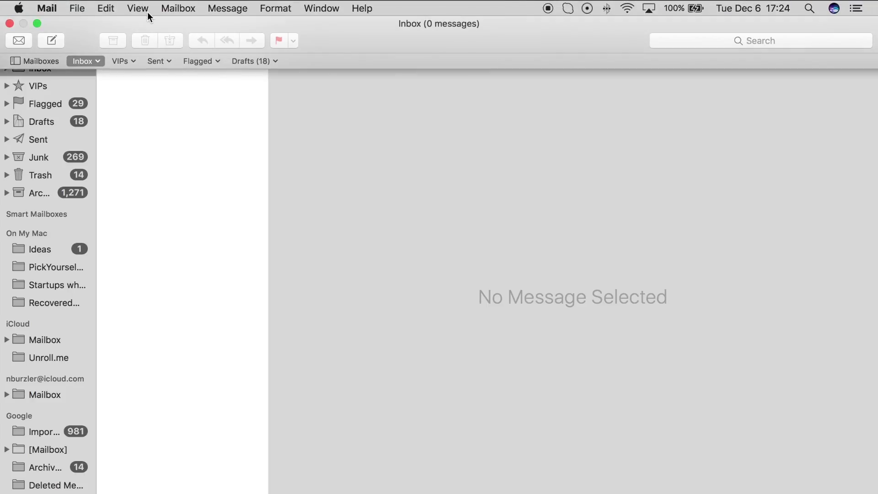
pyautogui.click(52, 9)
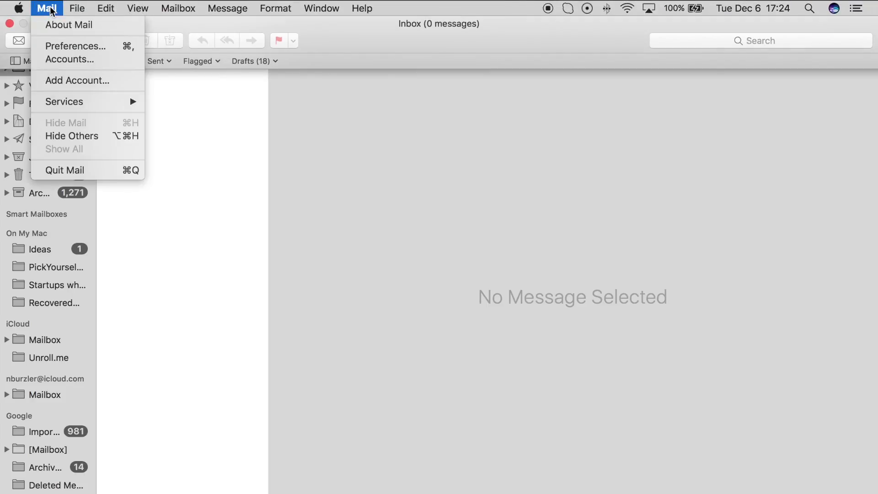
pyautogui.click(54, 45)
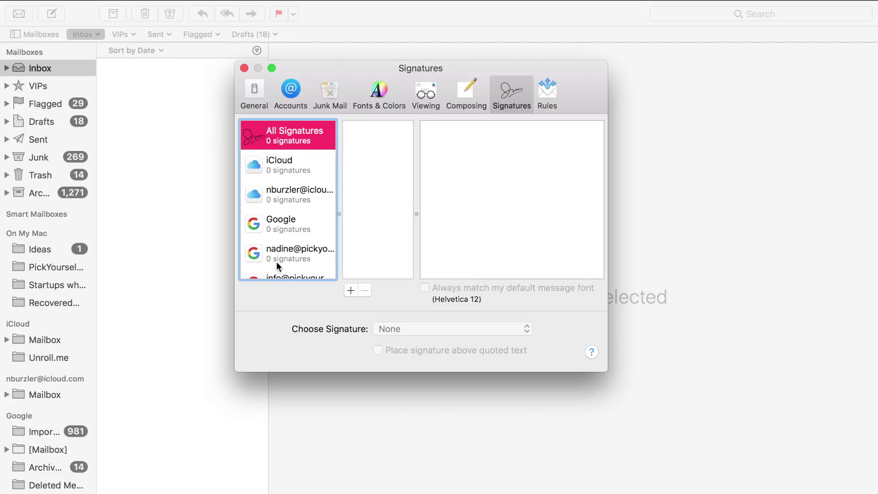
# Step: Select the second Google account and add a new signature to it
pyautogui.scroll(-3, 277, 188)
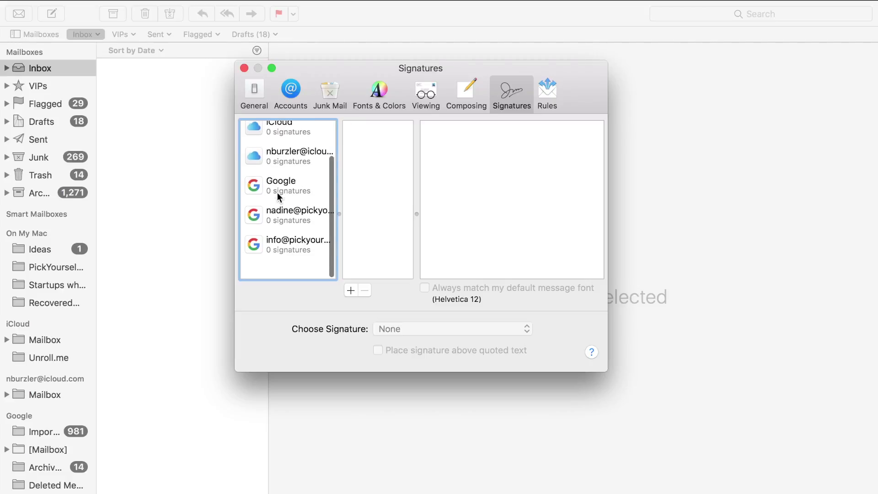
pyautogui.scroll(3, 277, 192)
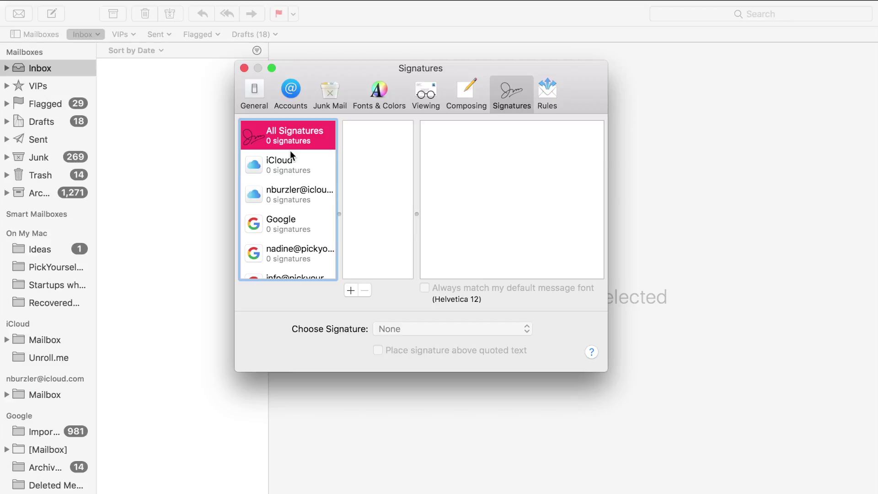
pyautogui.scroll(-2, 287, 159)
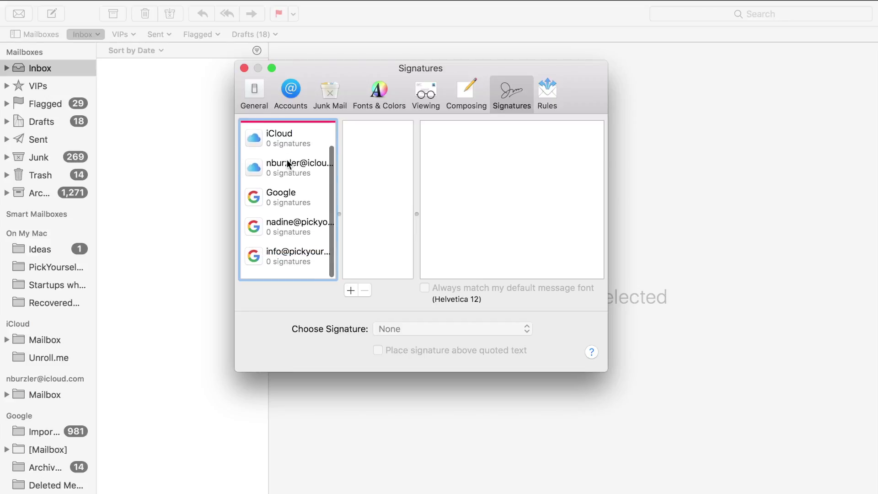
pyautogui.click(282, 236)
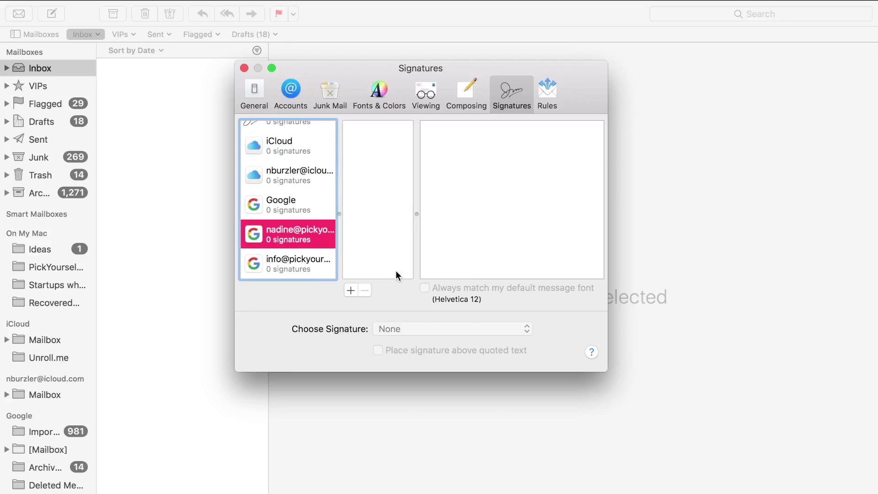
pyautogui.click(350, 290)
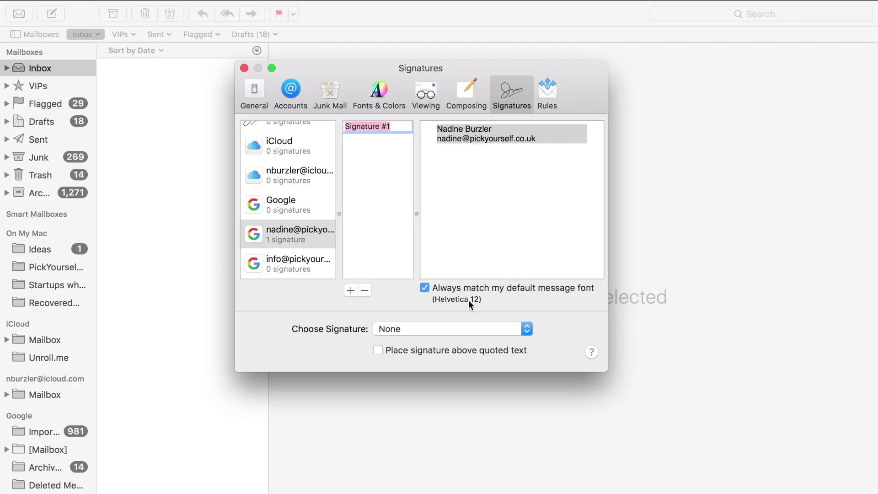
# Step: Turn off 'Always match my default message font' and clear the default signature text
pyautogui.click(424, 288)
pyautogui.click(473, 158)
pyautogui.moveTo(478, 145); pyautogui.dragTo(424, 125)
pyautogui.press('BackSpace')
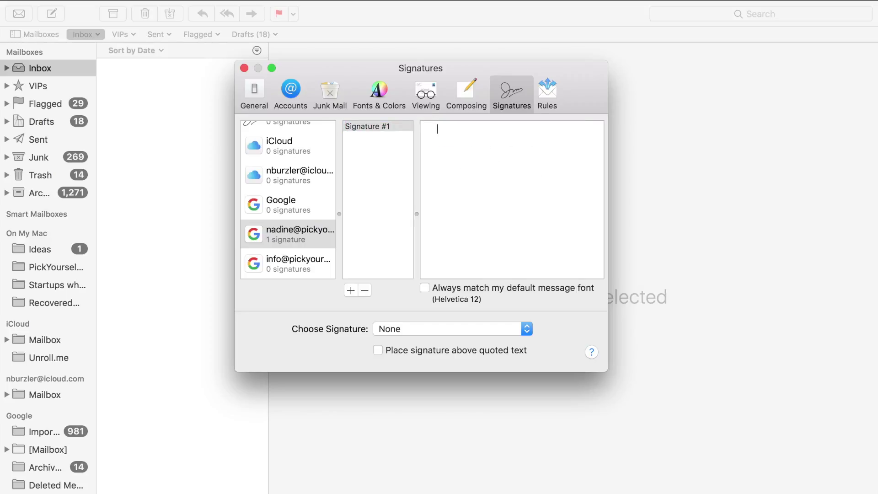
# Step: Rename the signature to 'PickYourselfUK NB' and close the preferences window
pyautogui.click(369, 125)
pyautogui.doubleClick(369, 124)
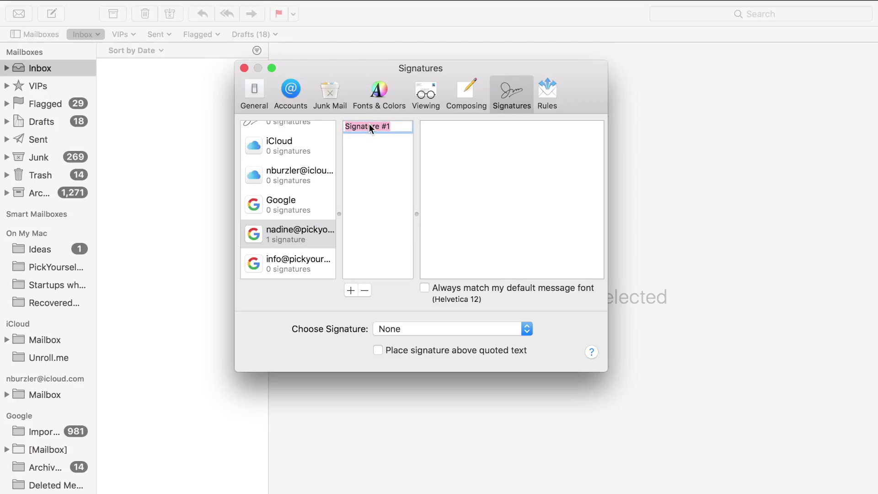
pyautogui.press('BackSpace')
pyautogui.write('PickYours')
pyautogui.write('elfUK')
pyautogui.write(' NB')
pyautogui.press('Return')
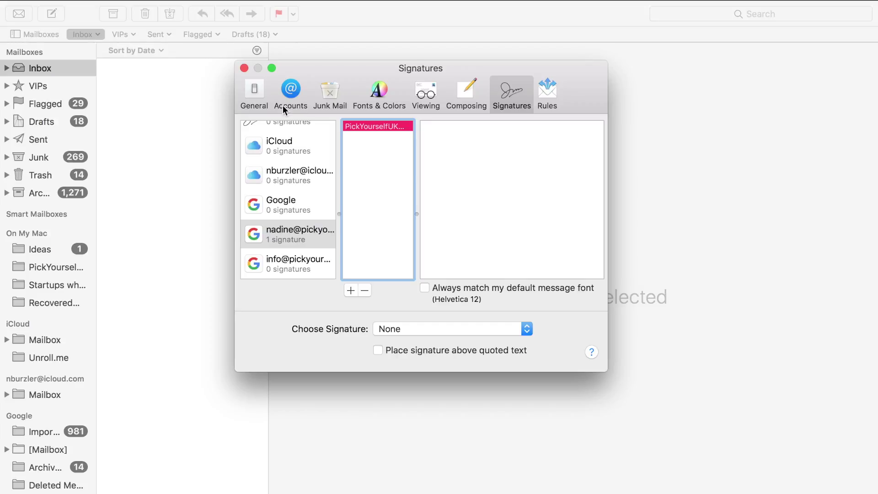
pyautogui.click(244, 68)
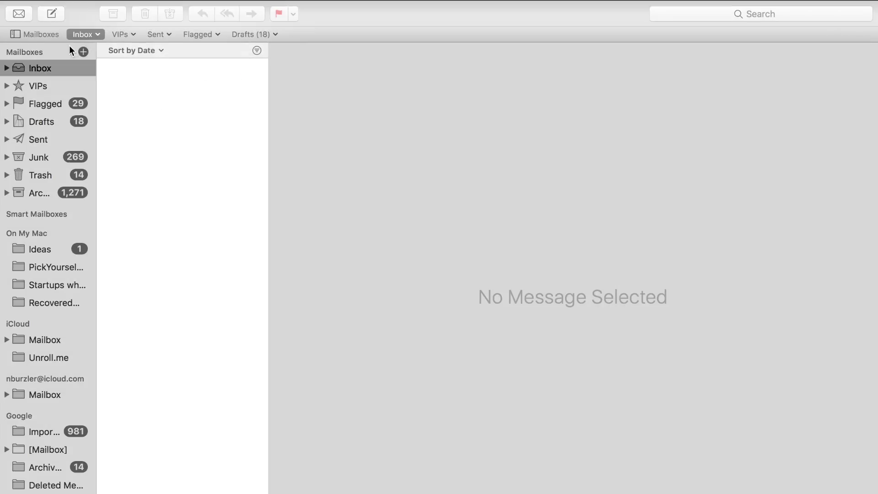
# Step: Switch to Firefox on the desktop and open htmlsig.com's free signature form
pyautogui.hotkey('ctrl', 'Left')
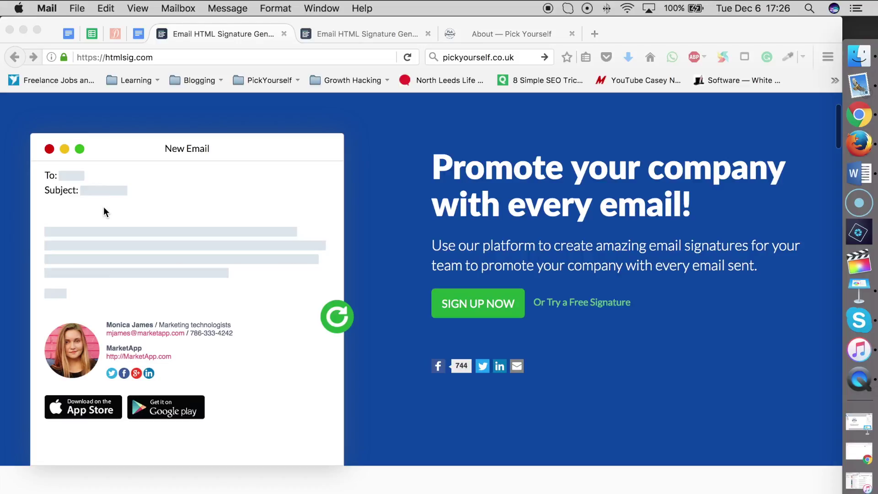
pyautogui.click(87, 91)
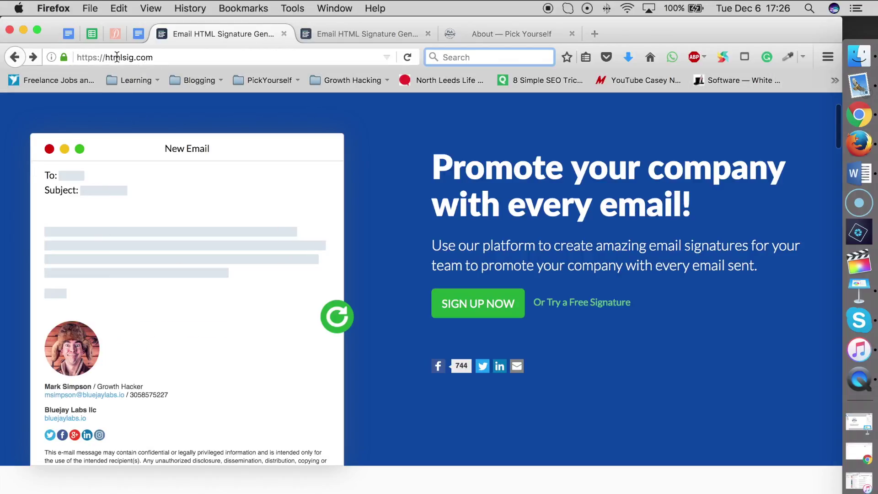
pyautogui.click(177, 57)
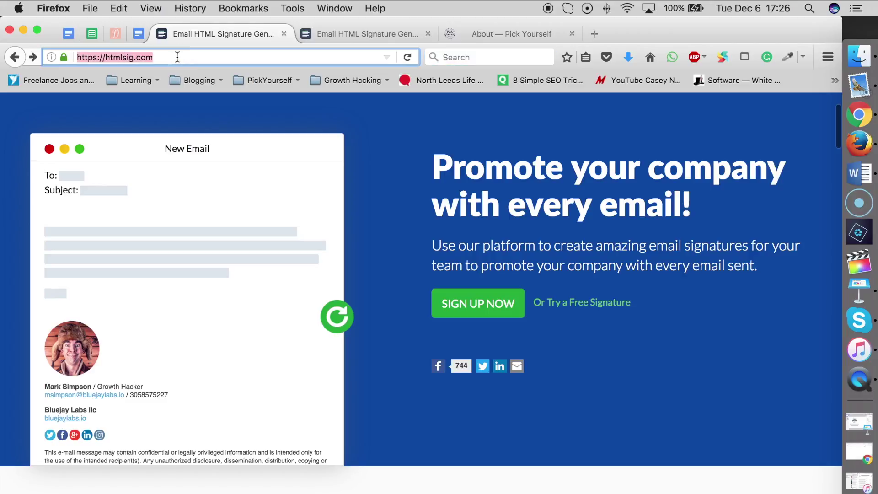
pyautogui.click(412, 417)
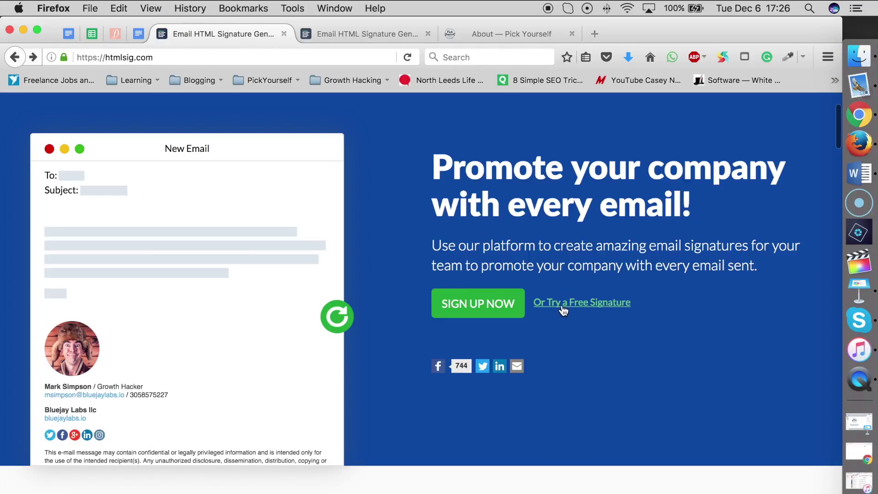
pyautogui.click(600, 301)
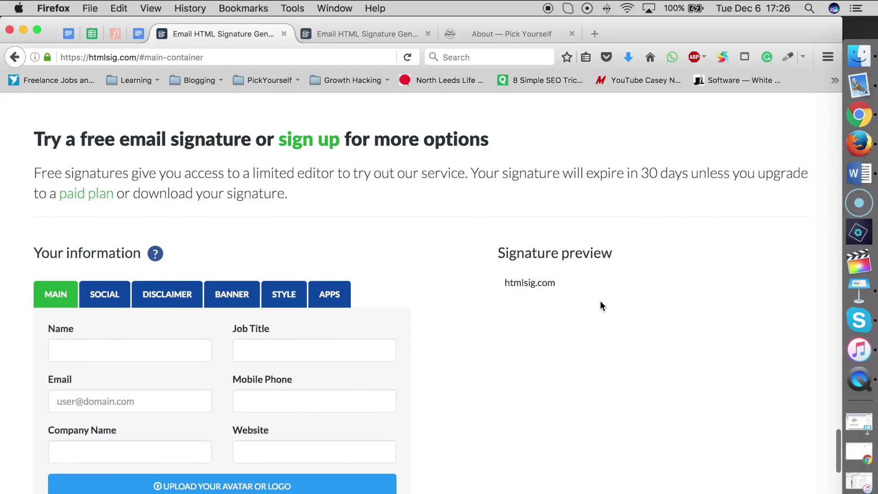
# Step: Enter the sender's full name and the job title 'Marketing & Design'
pyautogui.scroll(-3, 530, 371)
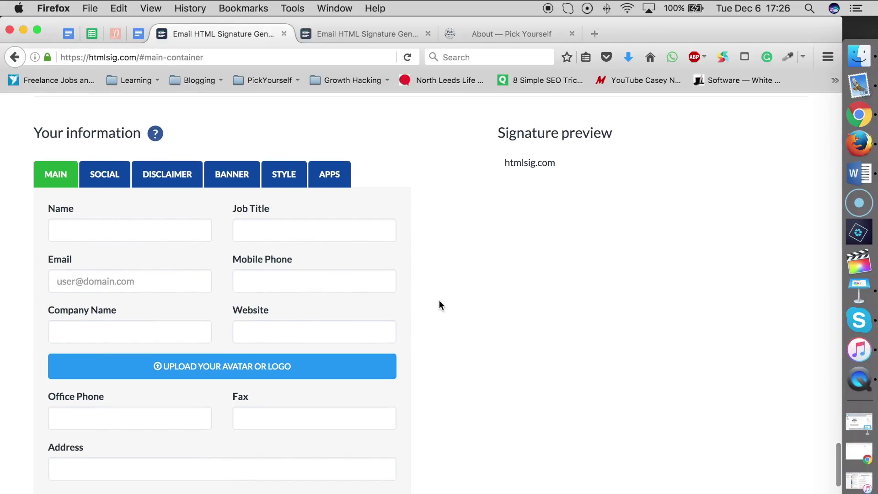
pyautogui.click(157, 234)
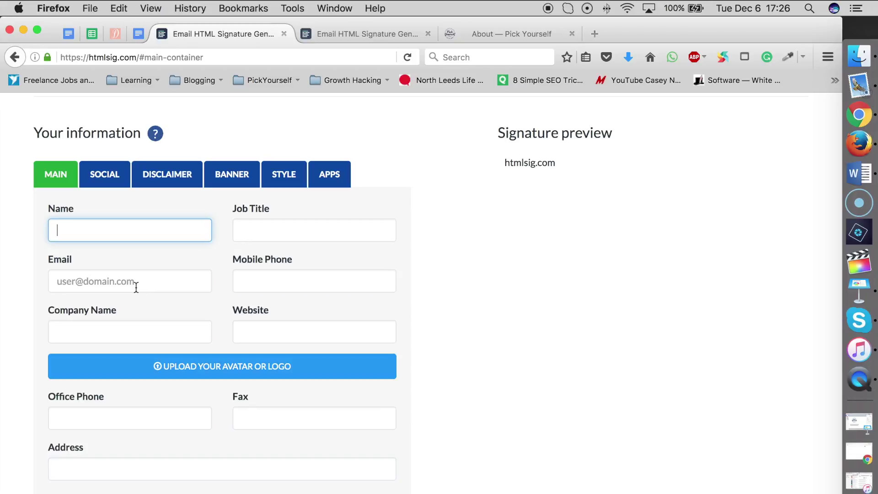
pyautogui.scroll(-1, 247, 374)
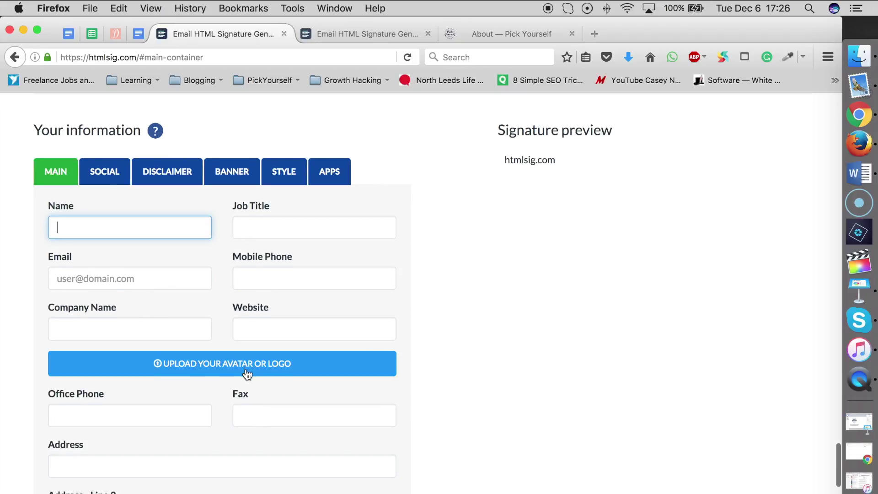
pyautogui.scroll(-3, 245, 371)
pyautogui.scroll(2, 245, 370)
pyautogui.click(143, 211)
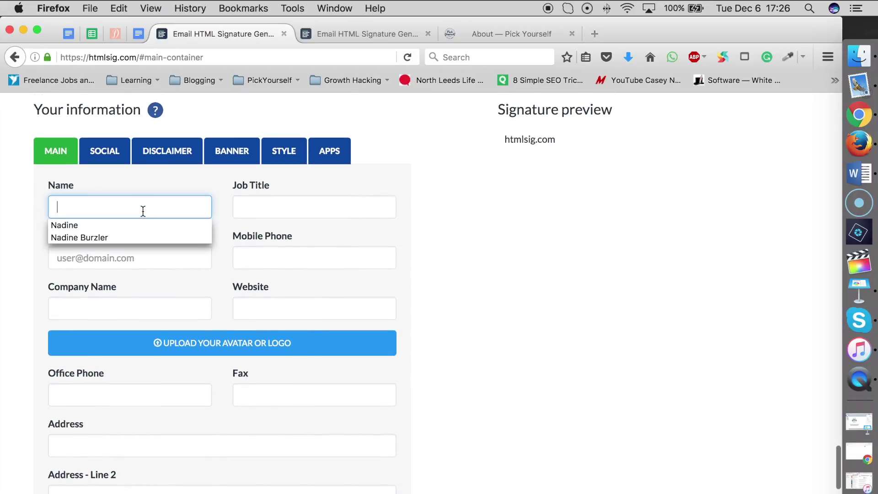
pyautogui.write('Nadine')
pyautogui.click(314, 205)
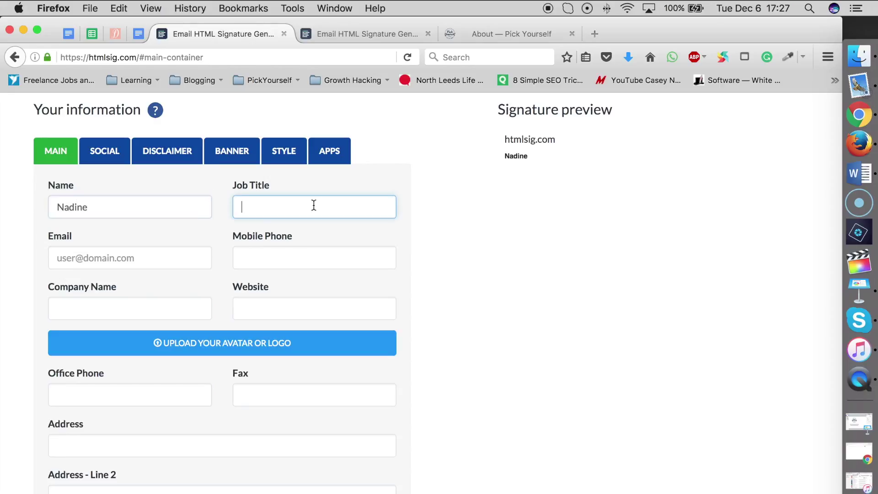
pyautogui.click(143, 207)
pyautogui.write('Burzler')
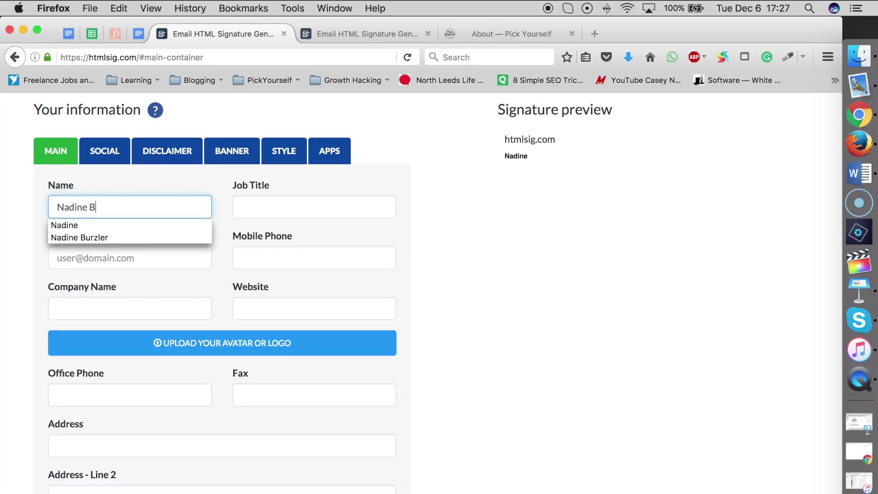
pyautogui.click(253, 205)
pyautogui.write('Marketin')
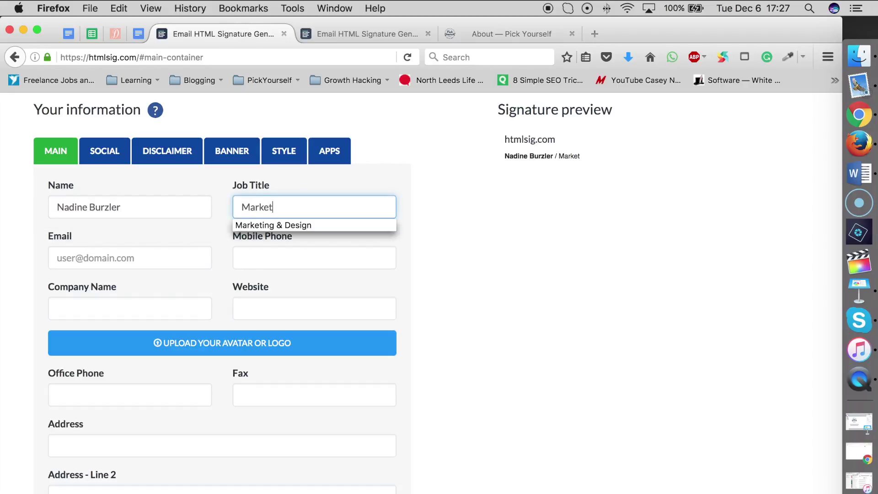
pyautogui.click(251, 224)
# Step: Fill in the work e-mail address and mobile number from the autocomplete suggestions
pyautogui.click(143, 257)
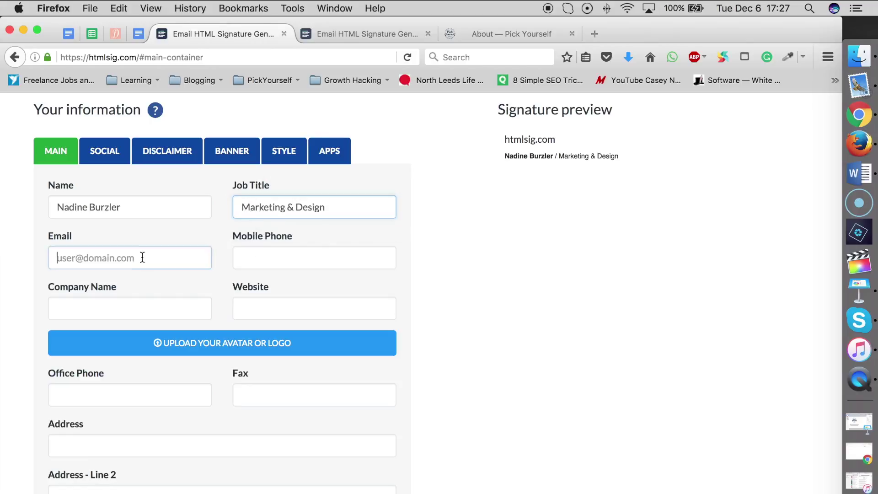
pyautogui.write('nadine')
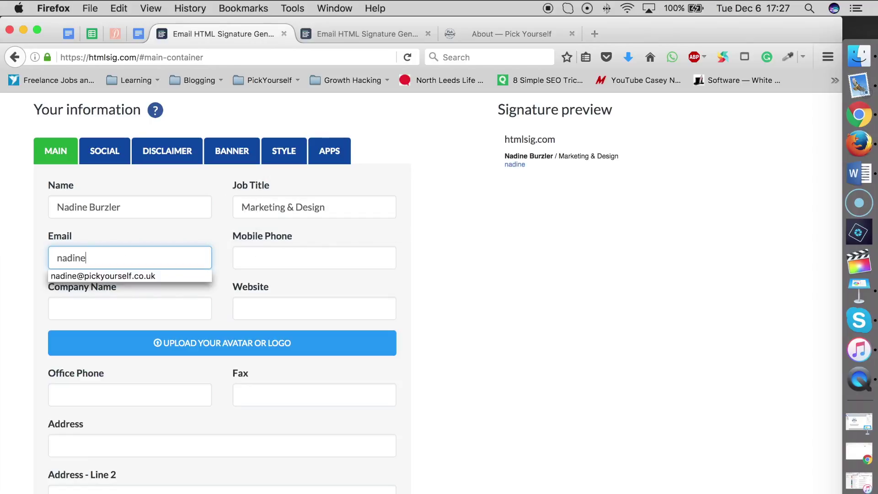
pyautogui.click(120, 276)
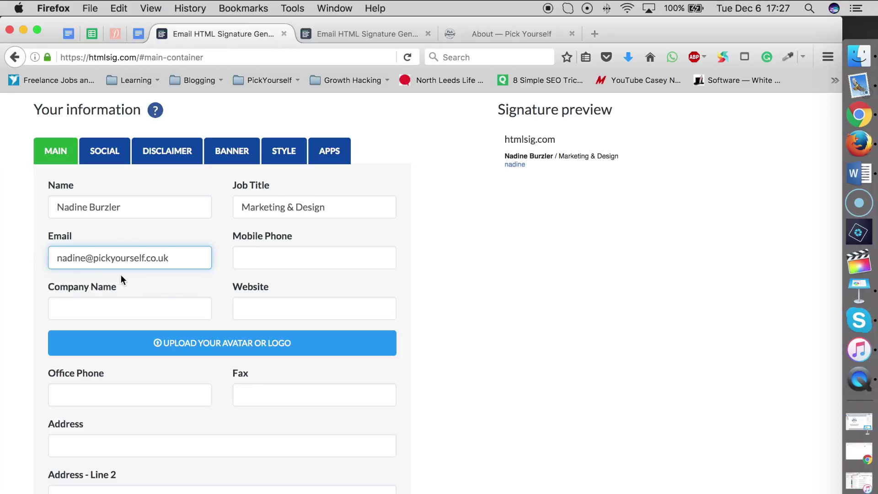
pyautogui.click(263, 267)
pyautogui.write('0')
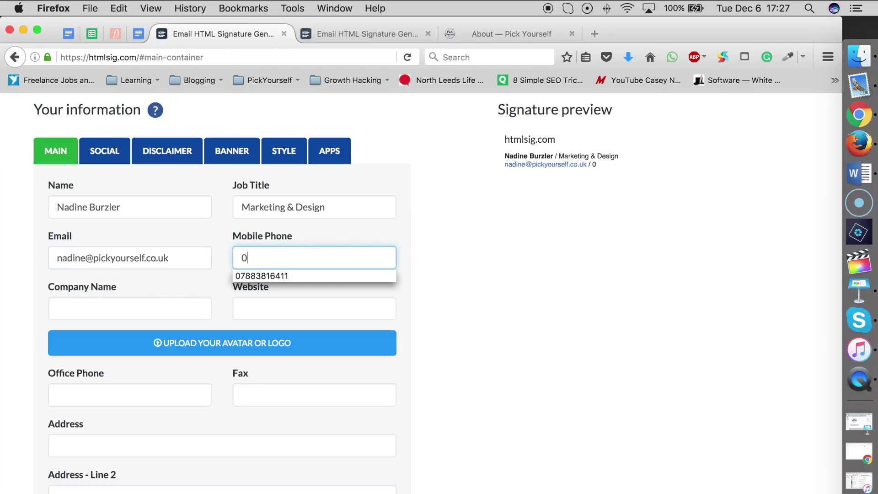
pyautogui.click(251, 274)
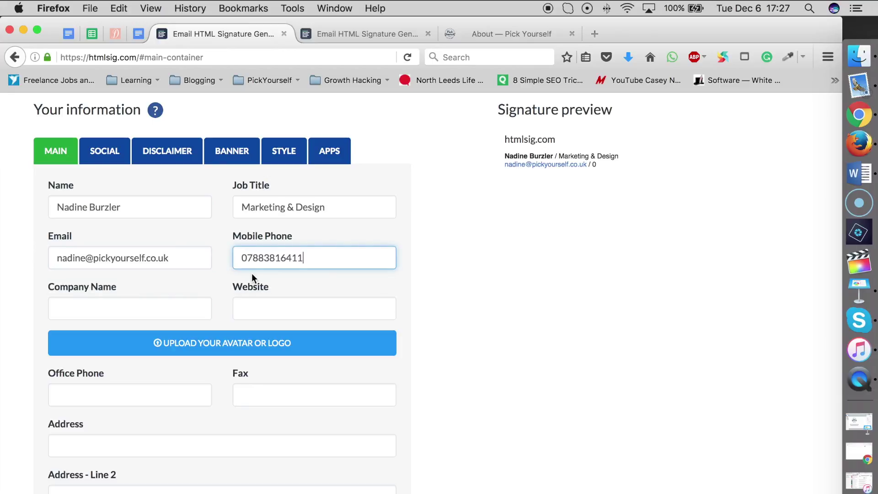
pyautogui.click(141, 305)
pyautogui.write('Pi')
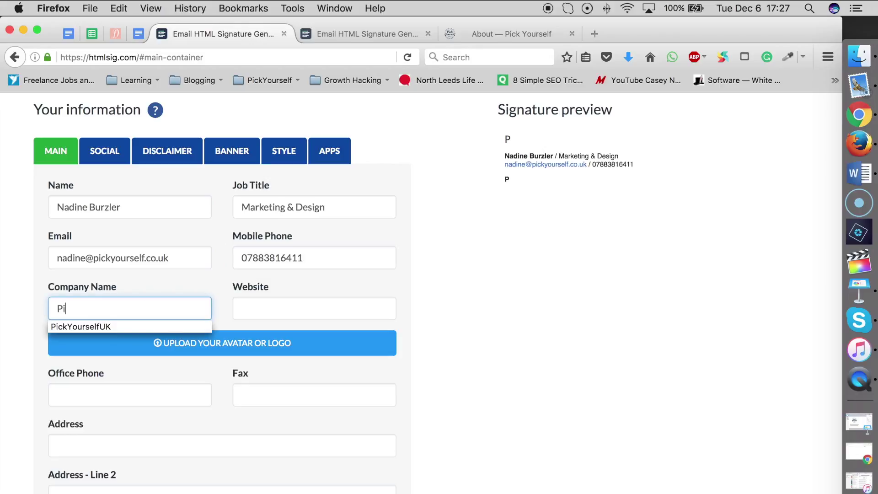
pyautogui.write('ckYourselfUK')
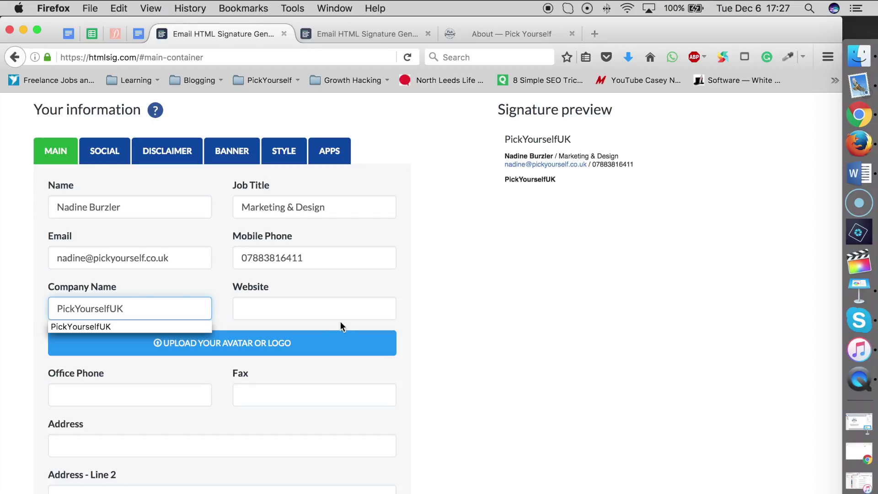
pyautogui.click(314, 308)
pyautogui.write('www')
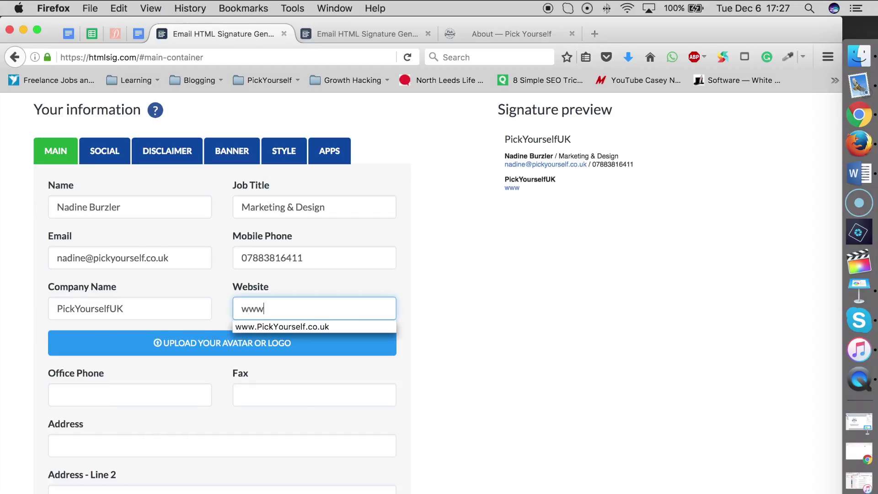
pyautogui.write('.PickYourself.co.uk')
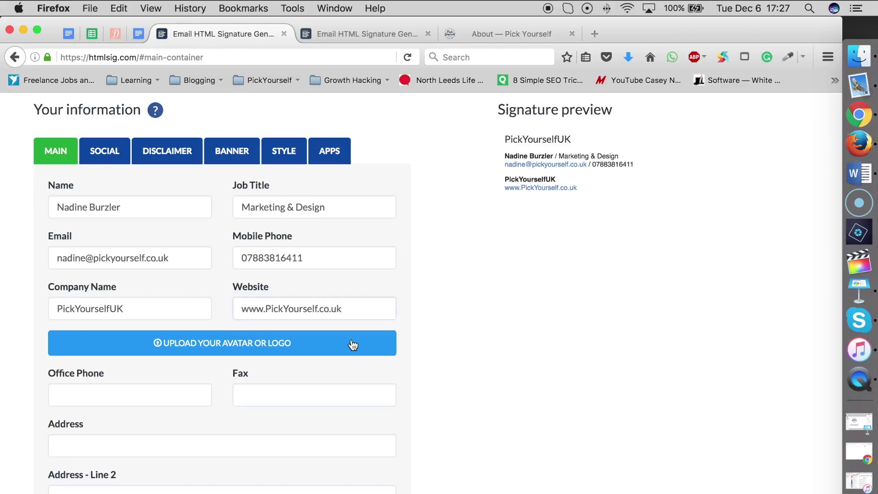
pyautogui.click(114, 394)
pyautogui.scroll(-1, 302, 404)
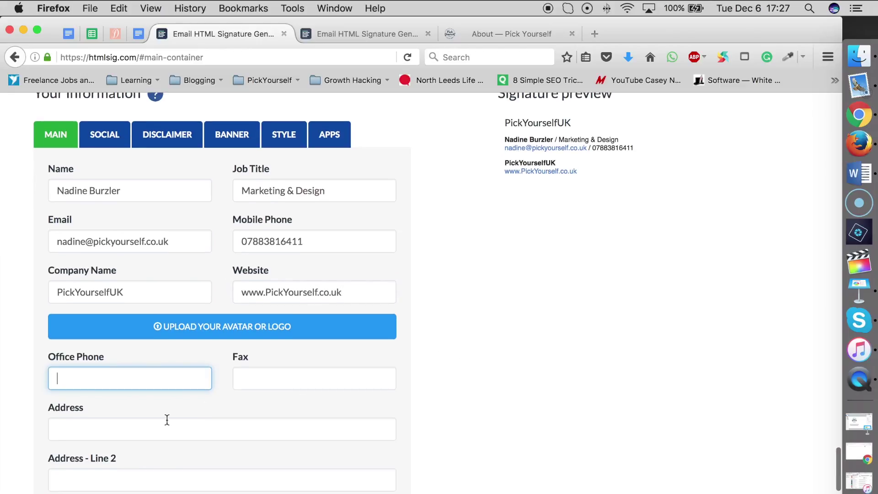
pyautogui.scroll(-5, 313, 433)
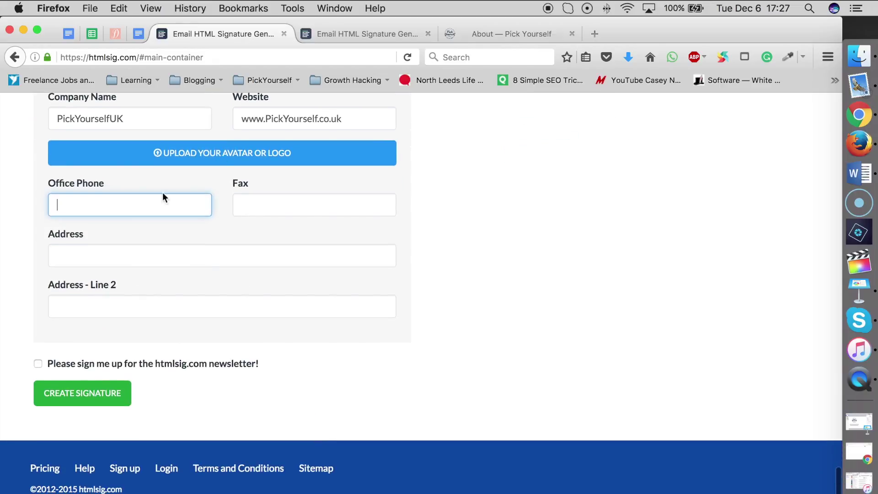
pyautogui.scroll(5, 485, 236)
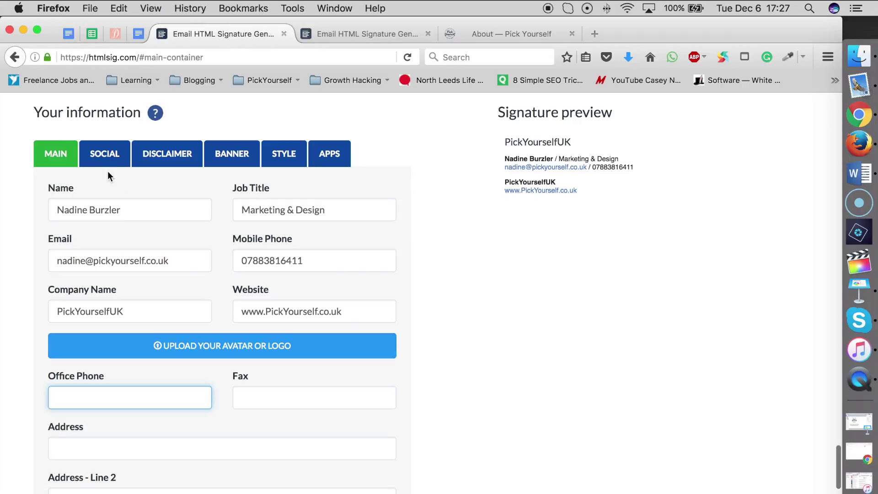
# Step: Open the SOCIAL section and scroll through its empty profile URL fields for Twitter, Facebook, LinkedIn and more
pyautogui.click(106, 157)
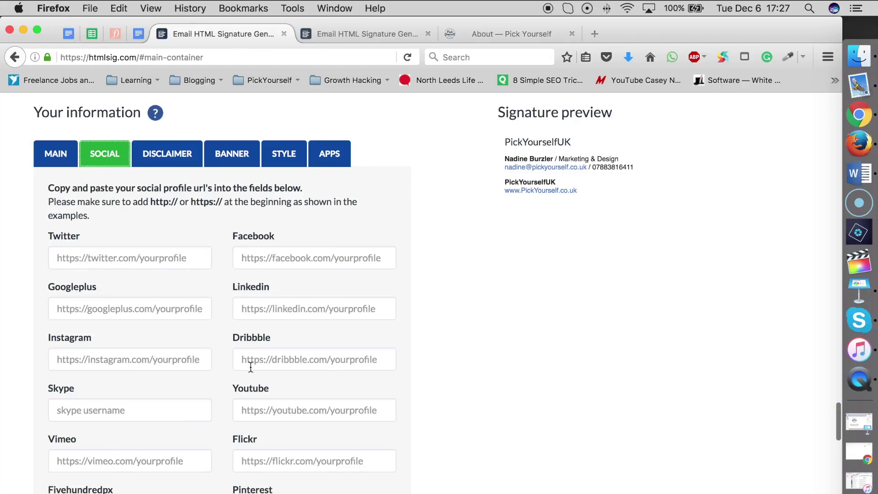
pyautogui.scroll(-3, 256, 343)
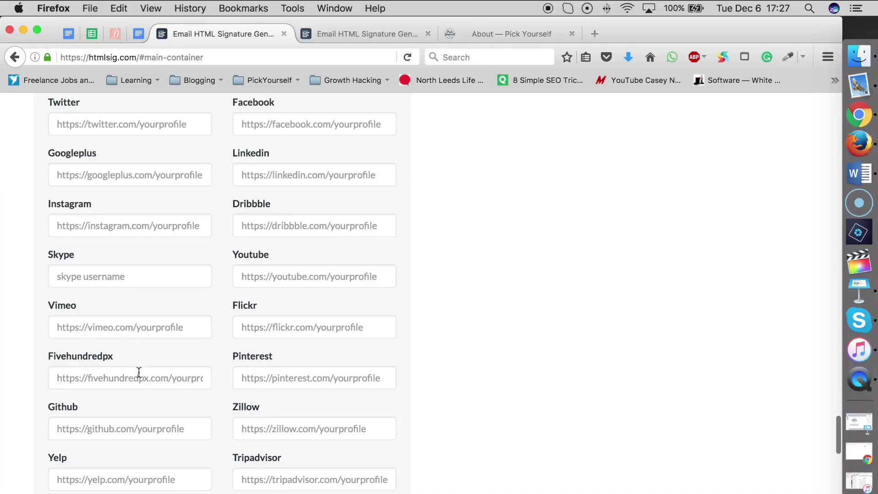
pyautogui.scroll(-2, 156, 413)
pyautogui.scroll(-3, 320, 423)
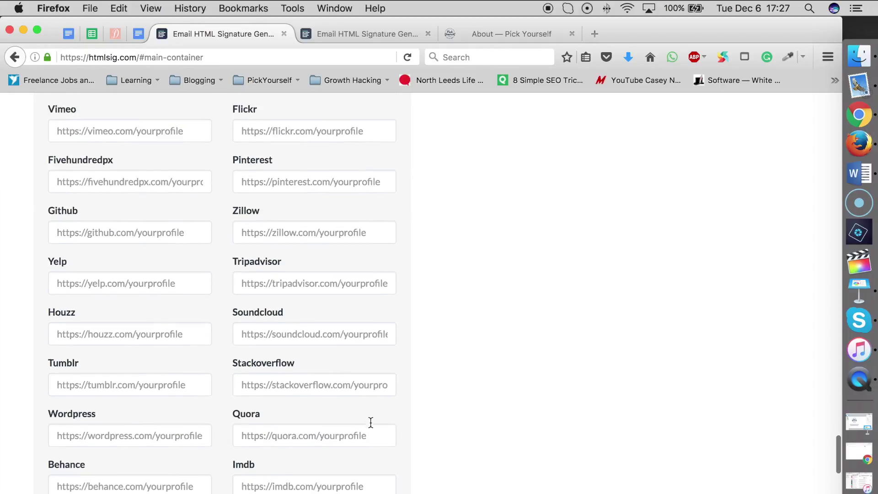
pyautogui.scroll(-4, 348, 407)
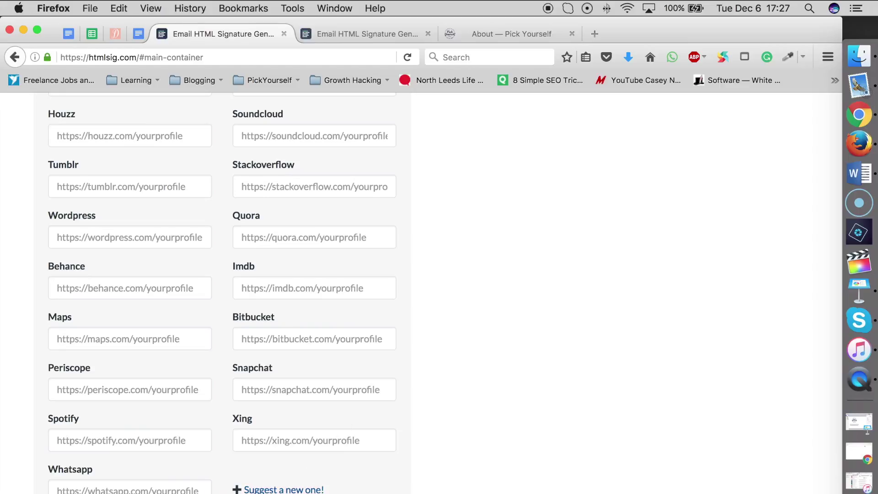
pyautogui.scroll(5, 298, 254)
# Step: Set Show Disclaimer to No and Show Banner to No
pyautogui.scroll(7, 298, 240)
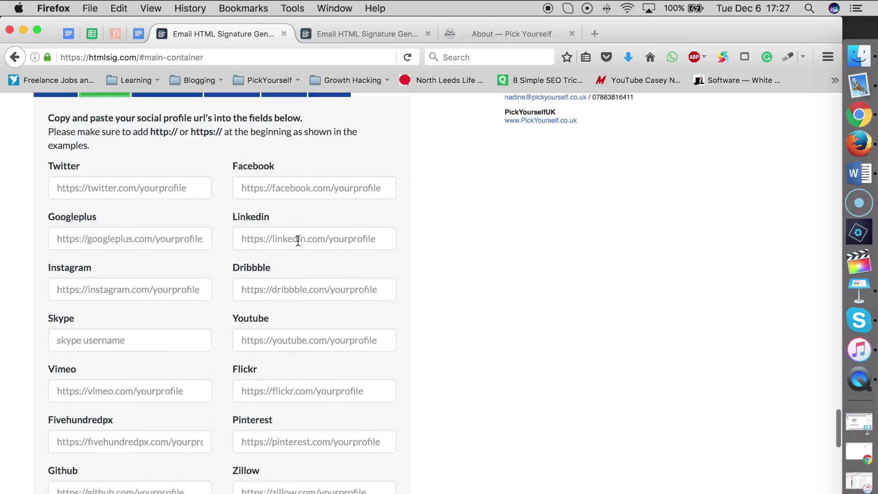
pyautogui.click(157, 236)
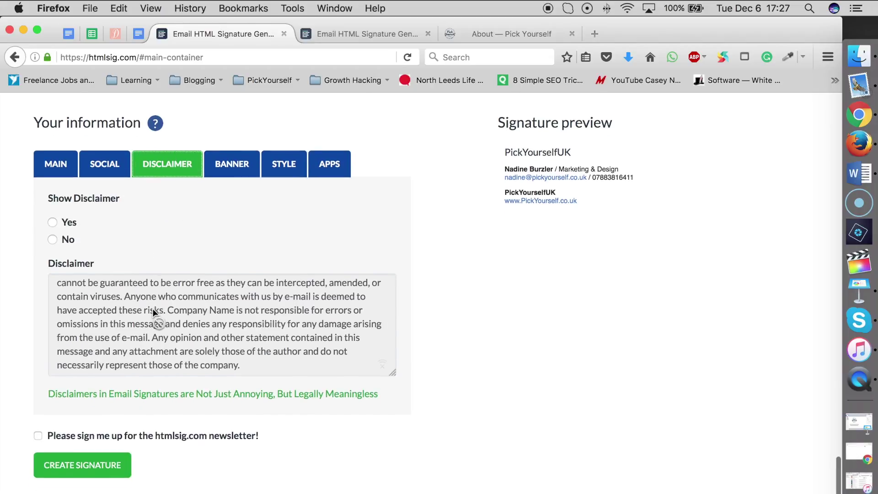
pyautogui.scroll(1, 152, 308)
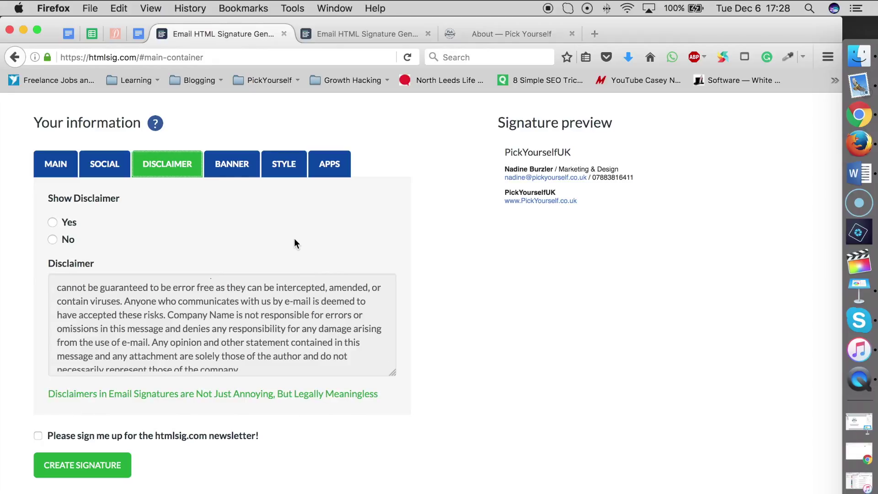
pyautogui.scroll(5, 241, 340)
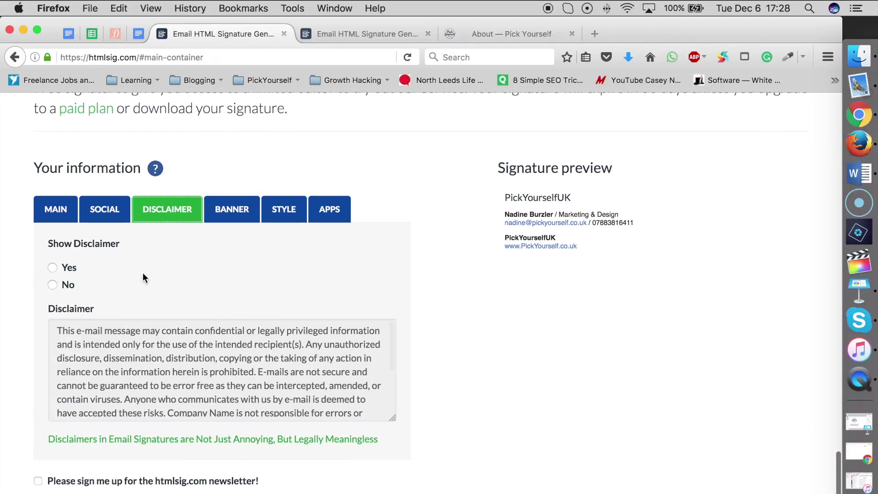
pyautogui.click(52, 284)
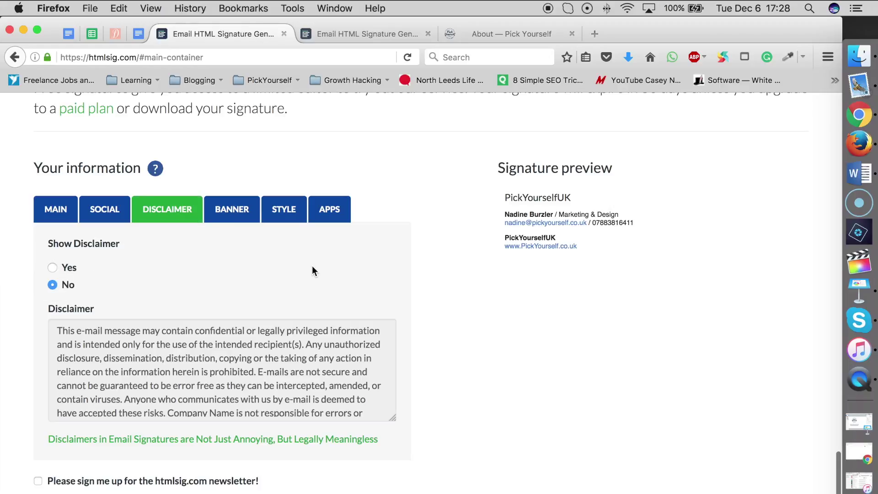
pyautogui.click(232, 209)
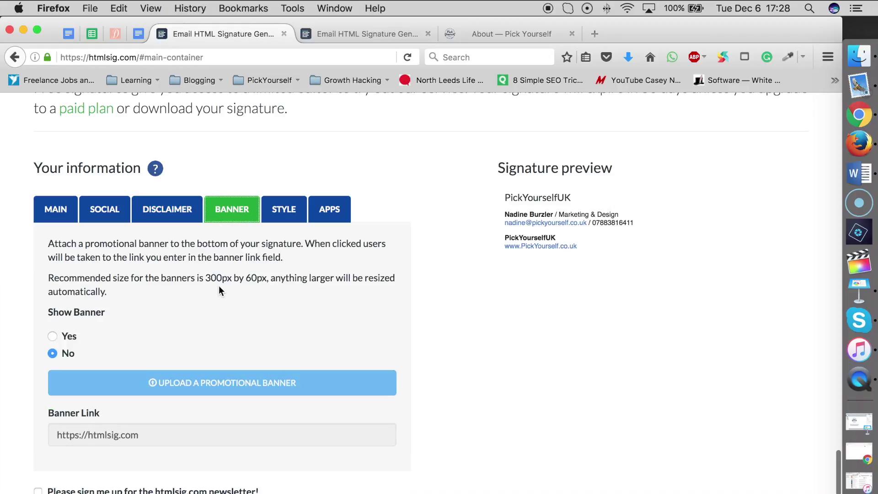
pyautogui.click(52, 355)
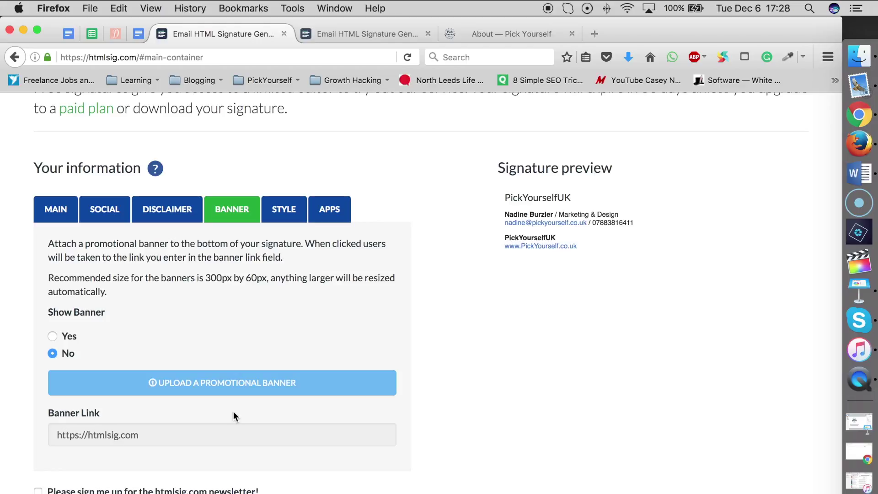
pyautogui.click(281, 213)
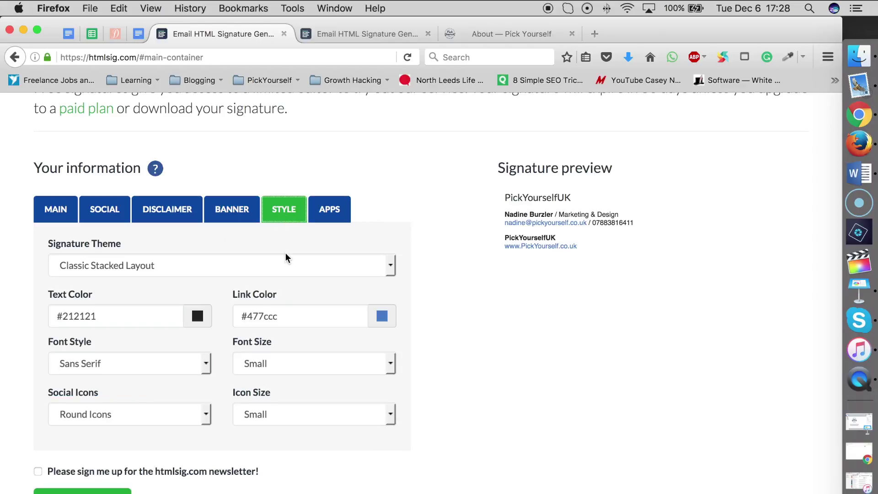
# Step: Try both 2 Columns themes, revert to Classic Stacked Layout, and keep Round Icons
pyautogui.click(279, 264)
pyautogui.click(160, 297)
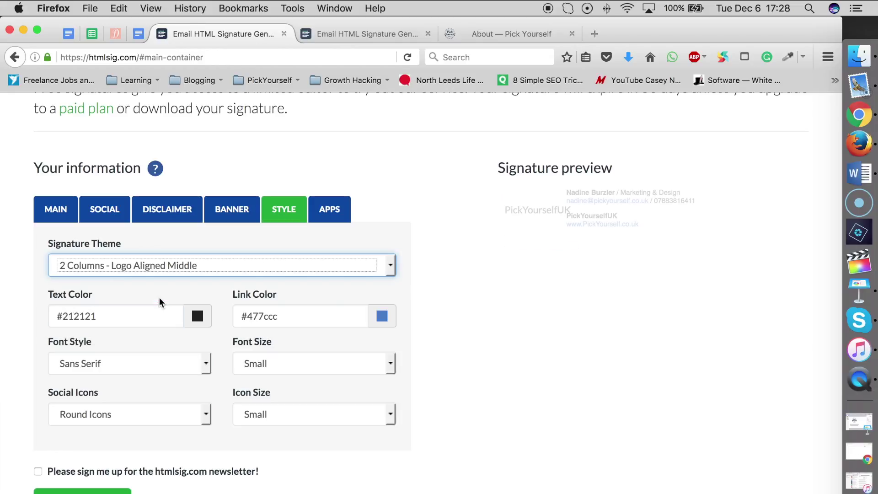
pyautogui.click(266, 269)
pyautogui.click(202, 303)
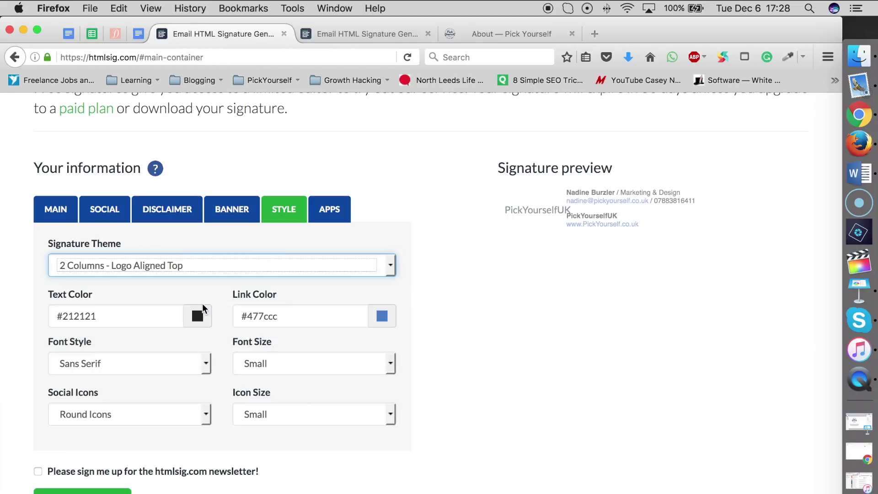
pyautogui.click(229, 269)
pyautogui.click(218, 284)
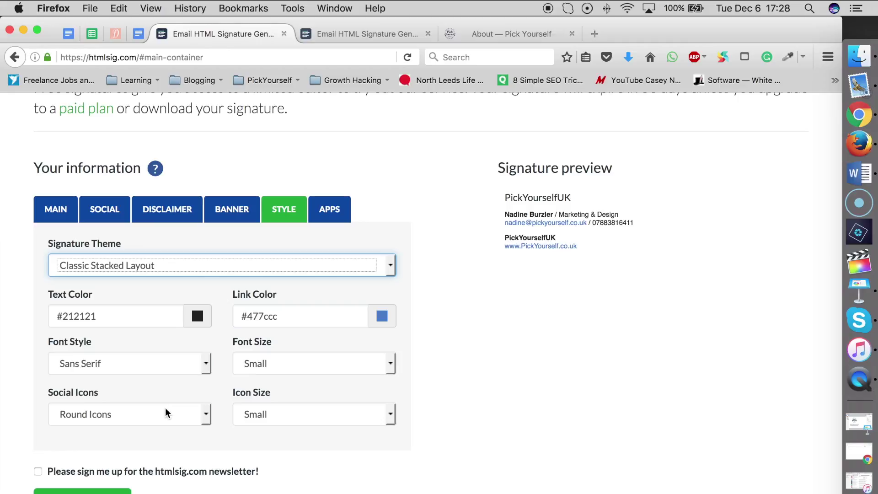
pyautogui.click(98, 414)
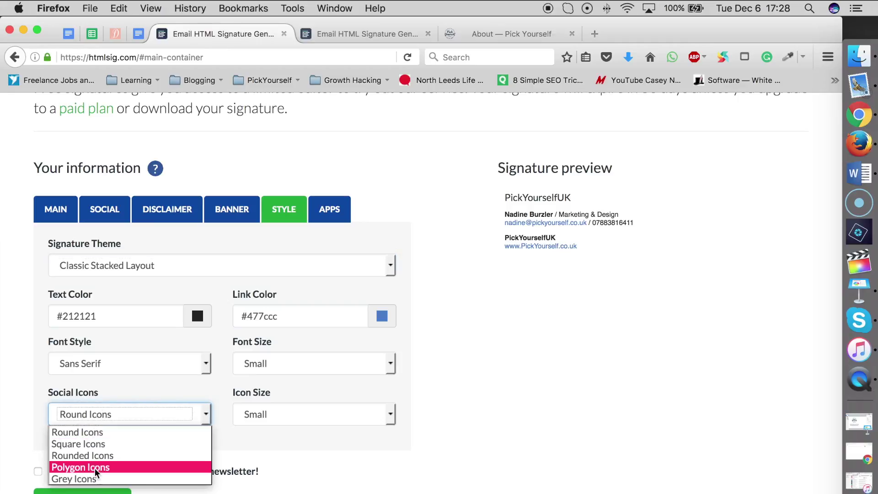
pyautogui.click(272, 453)
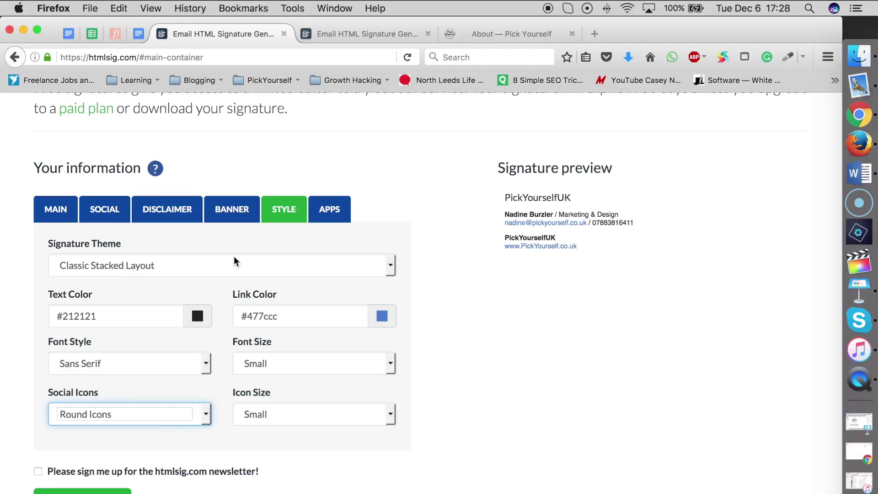
# Step: Select the whole signature in the preview and copy it
pyautogui.click(378, 33)
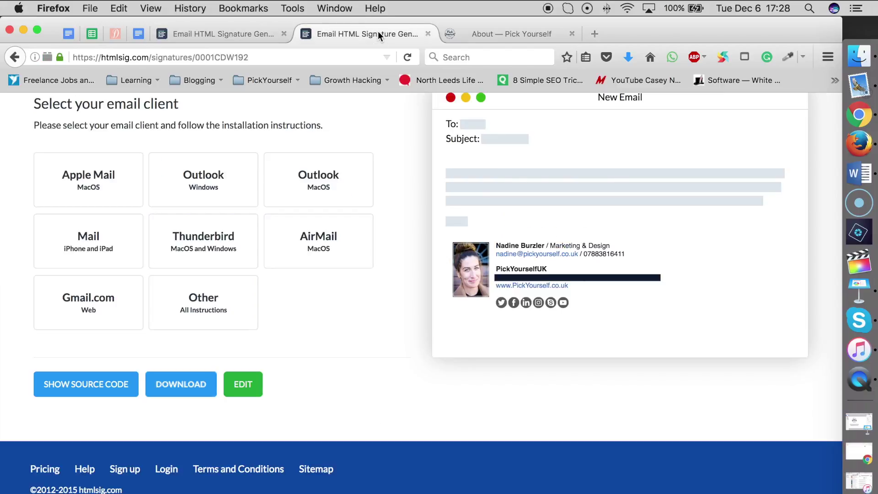
pyautogui.click(230, 32)
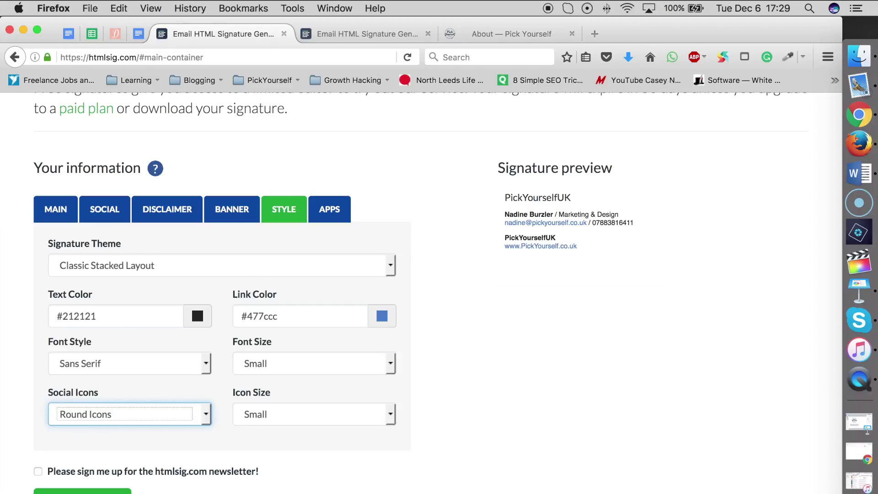
pyautogui.click(330, 37)
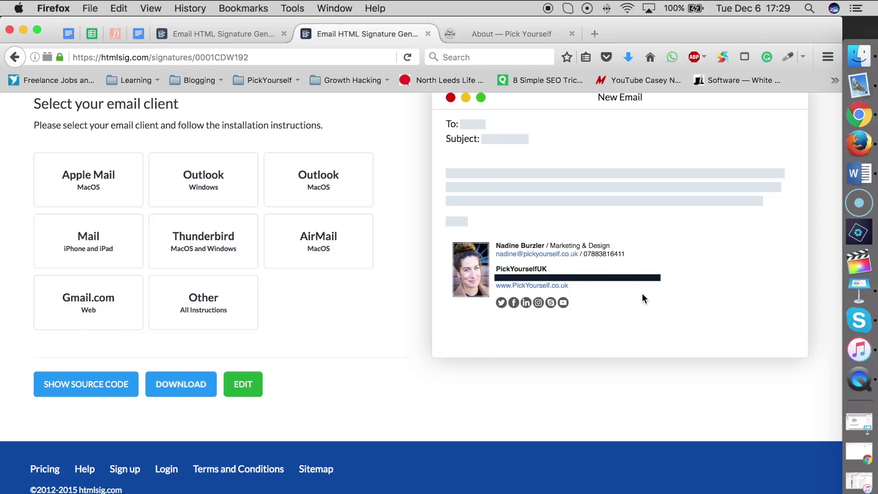
pyautogui.scroll(2, 353, 300)
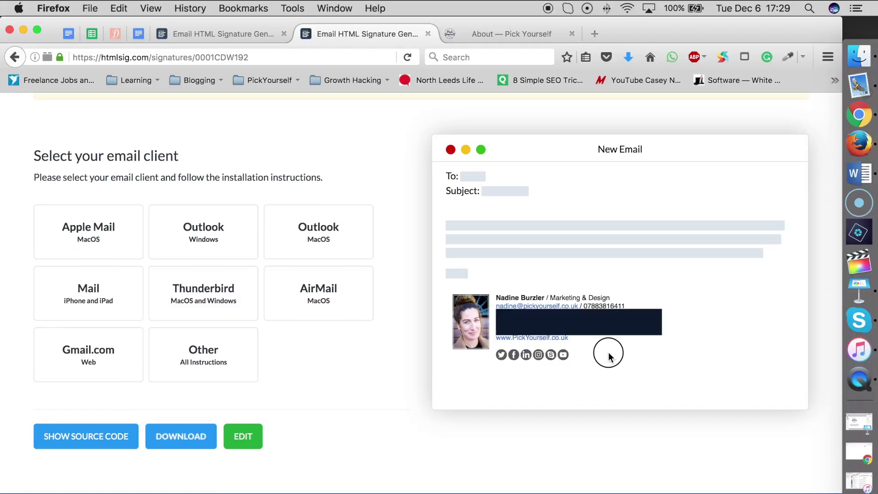
pyautogui.scroll(-1, 583, 347)
pyautogui.moveTo(583, 346)
pyautogui.mouseDown()
pyautogui.moveTo(554, 343)
pyautogui.moveTo(490, 294)
pyautogui.moveTo(465, 290)
pyautogui.moveTo(475, 304)
pyautogui.mouseUp()
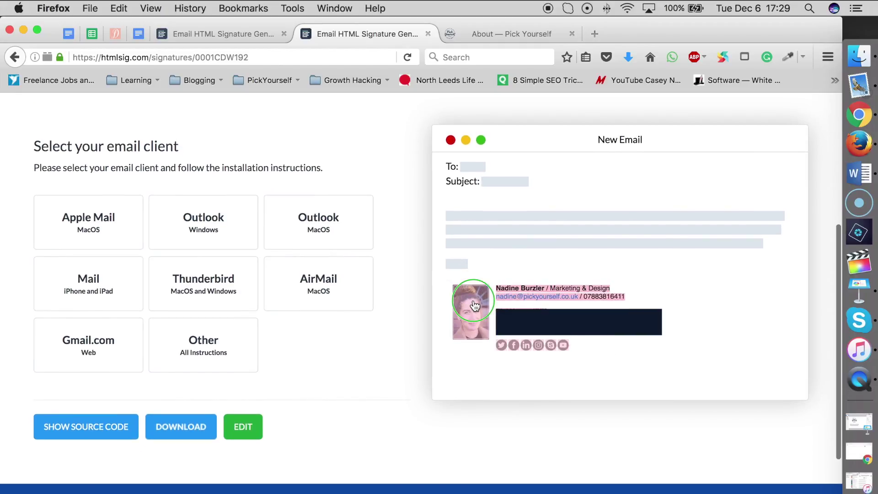
pyautogui.rightClick(475, 302)
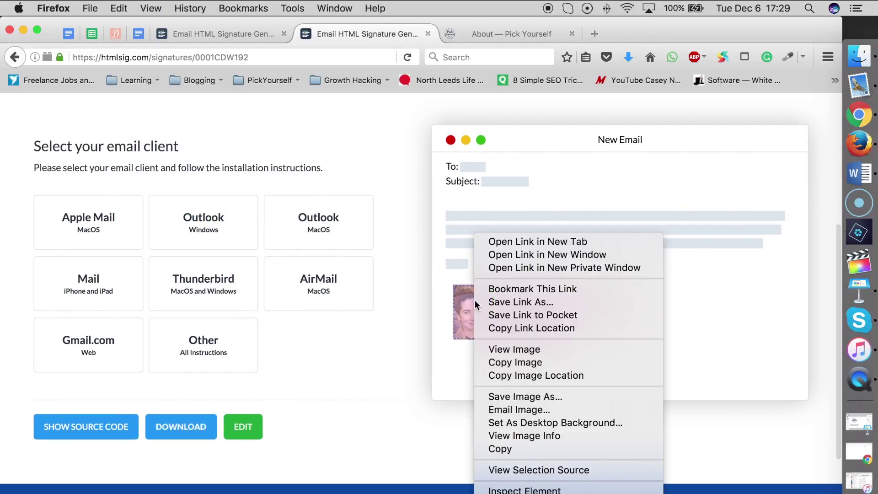
pyautogui.click(520, 448)
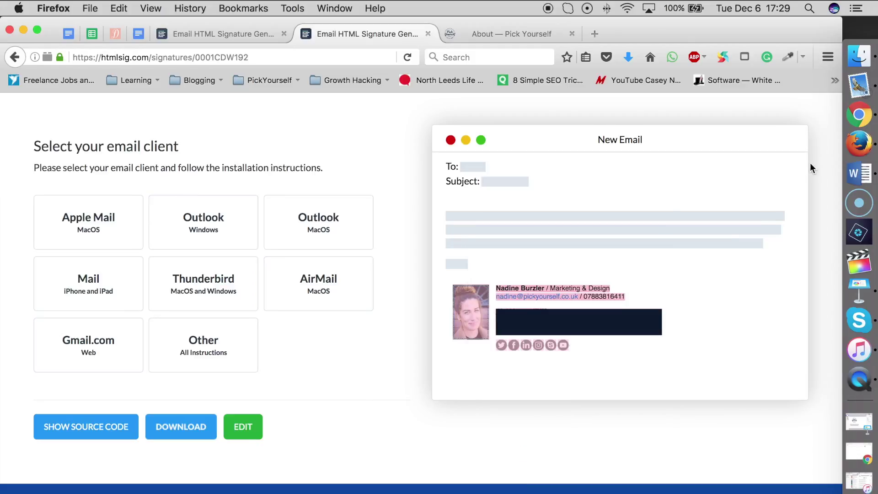
pyautogui.click(858, 88)
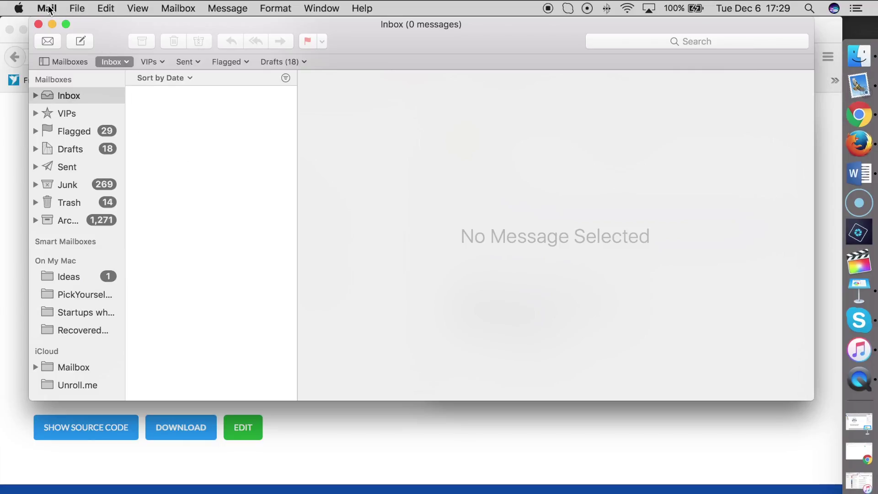
# Step: Maximise Mail, reopen Signatures preferences, and put the caret in PickYourselfUK NB Sig's empty body
pyautogui.click(66, 23)
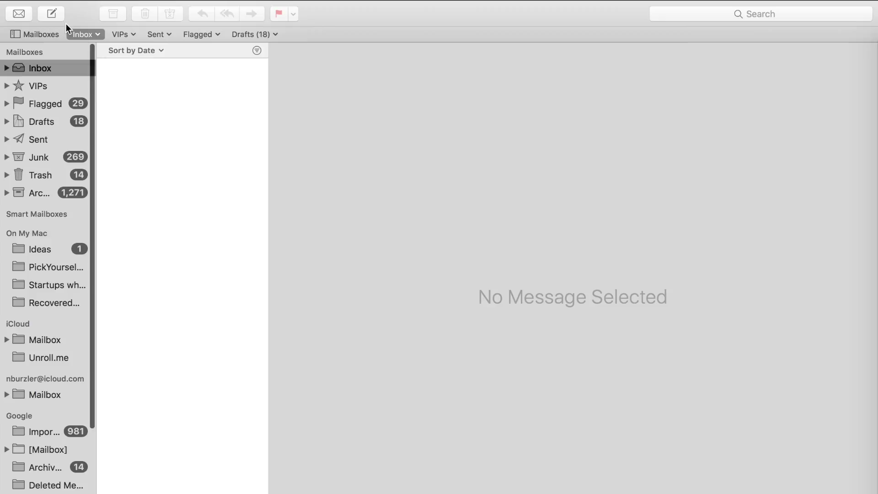
pyautogui.click(48, 9)
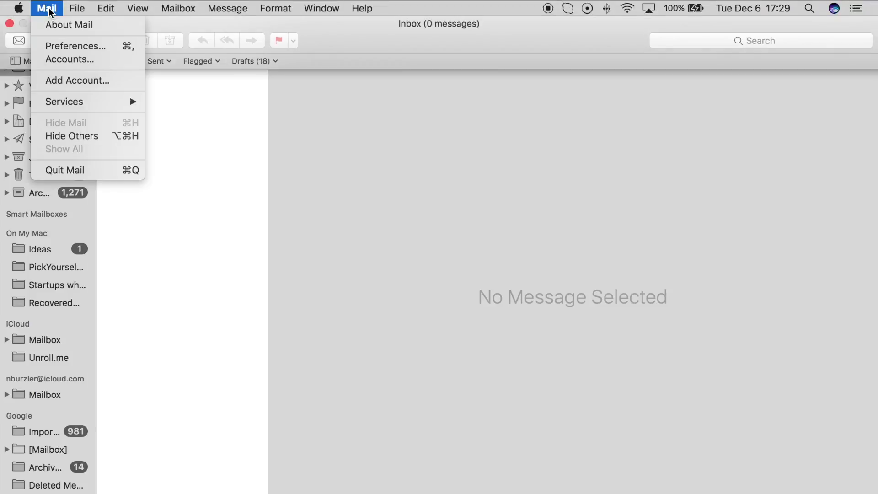
pyautogui.click(63, 49)
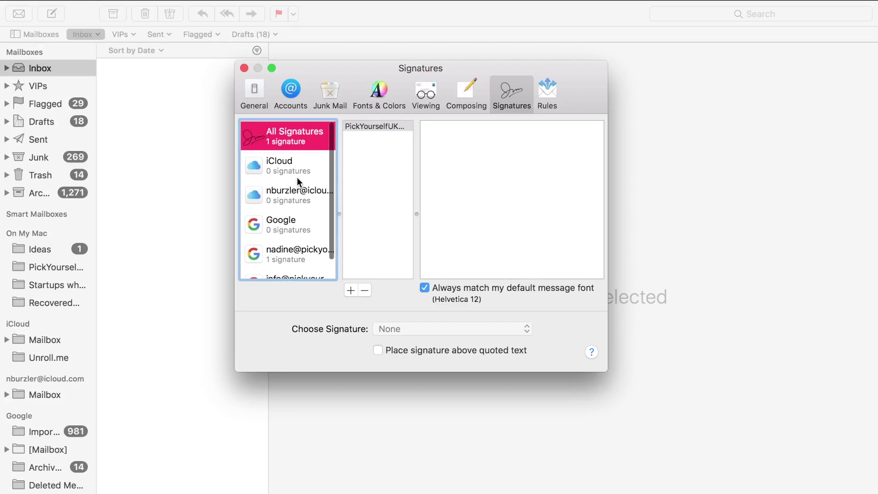
pyautogui.click(377, 126)
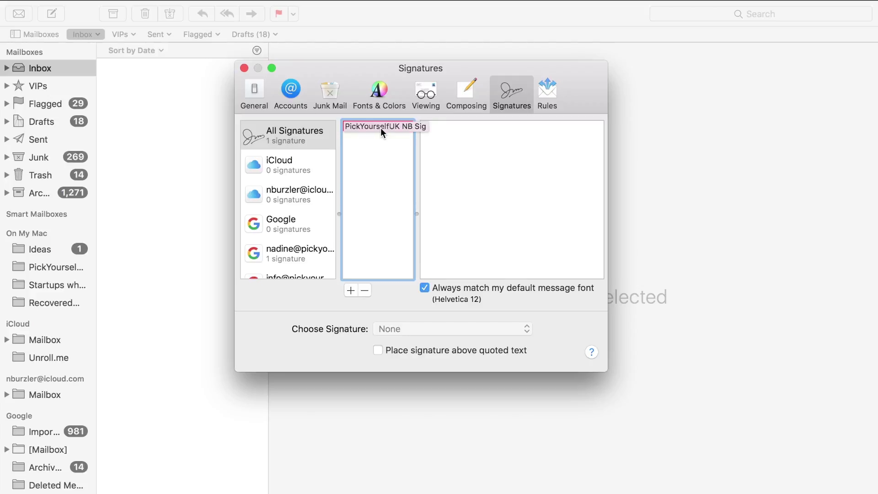
pyautogui.click(482, 130)
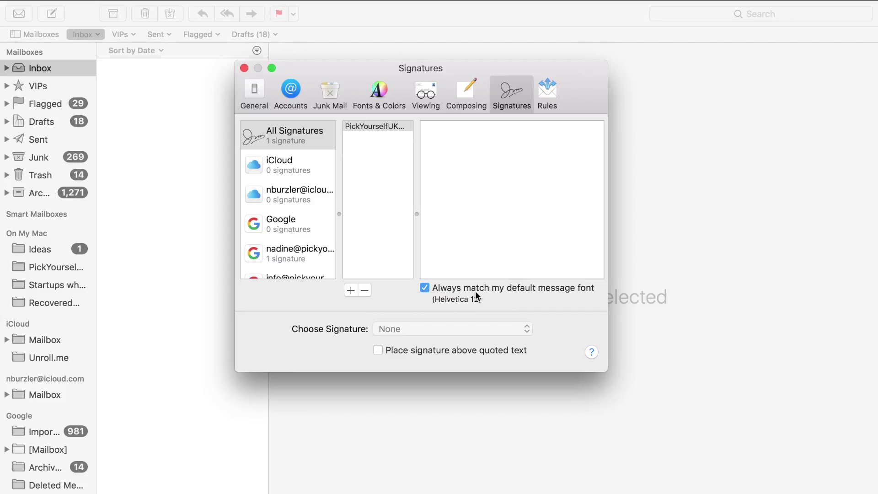
# Step: Uncheck default font matching and paste the copied htmlsig.com signature into PickYourselfUK NB Sig
pyautogui.click(425, 288)
pyautogui.rightClick(460, 134)
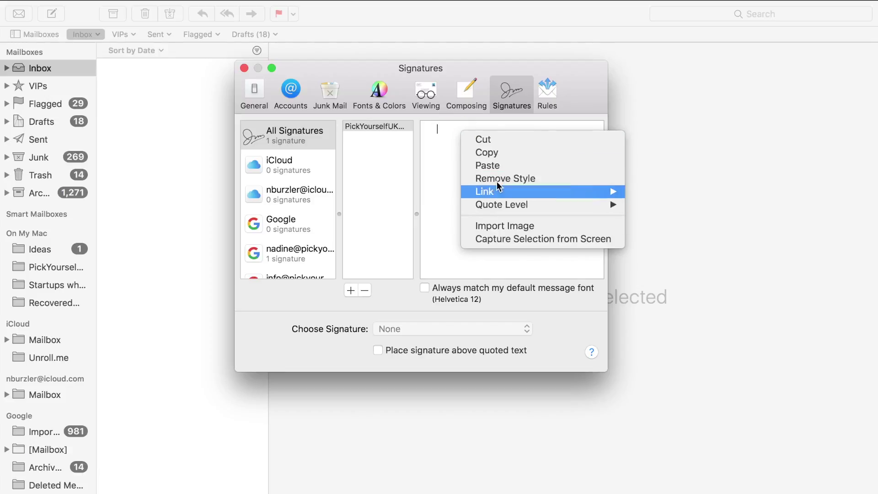
pyautogui.click(495, 166)
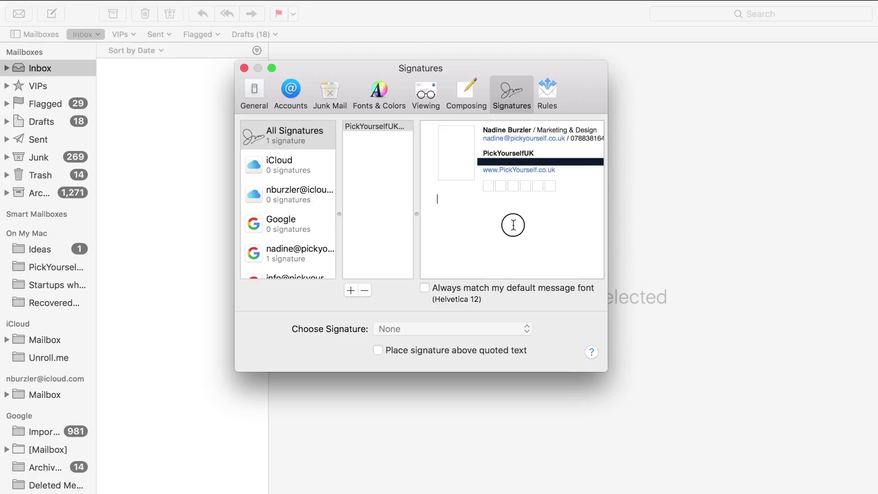
pyautogui.hscroll(2, 555, 216)
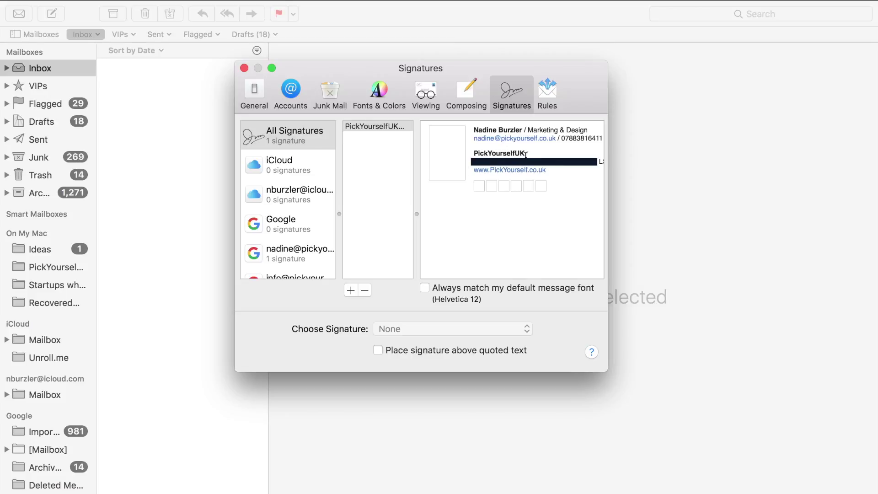
pyautogui.click(375, 179)
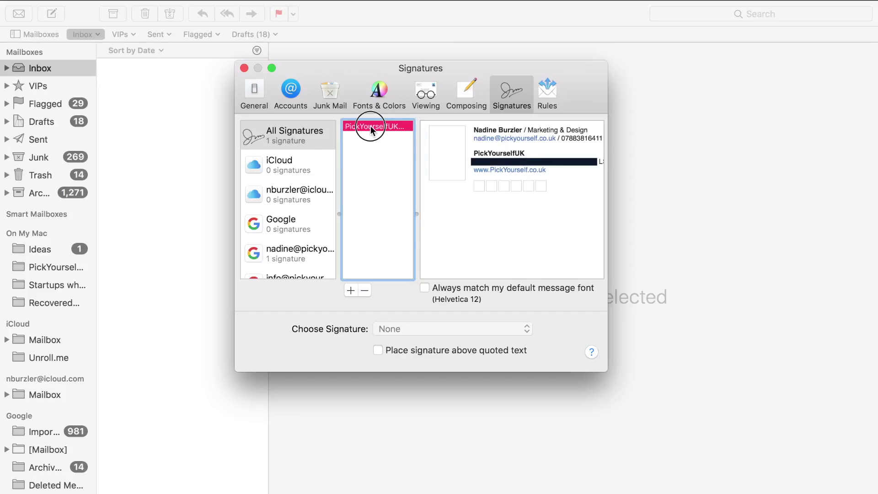
# Step: Assign PickYourselfUK NB Sig to all five iCloud and Google accounts, then close Preferences
pyautogui.moveTo(369, 127)
pyautogui.mouseDown()
pyautogui.moveTo(319, 141)
pyautogui.moveTo(300, 161)
pyautogui.moveTo(320, 158)
pyautogui.mouseUp()
pyautogui.moveTo(366, 126)
pyautogui.mouseDown()
pyautogui.moveTo(328, 152)
pyautogui.moveTo(313, 192)
pyautogui.mouseUp()
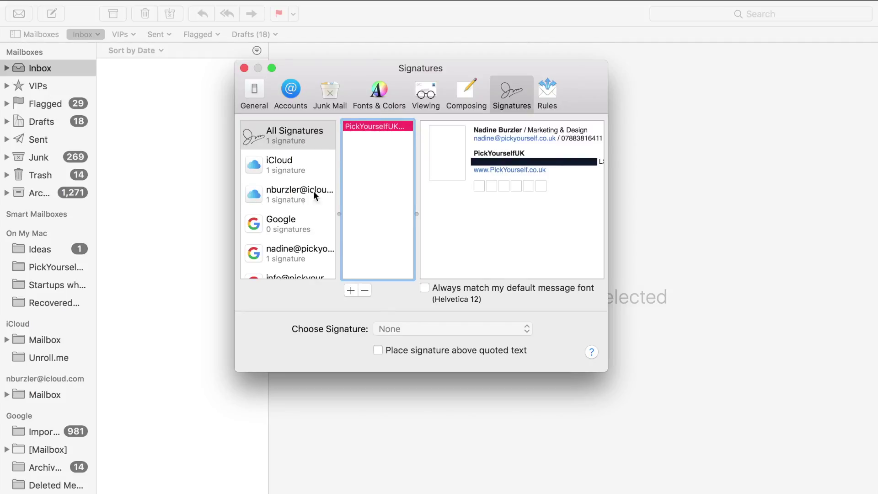
pyautogui.moveTo(380, 124); pyautogui.dragTo(303, 224)
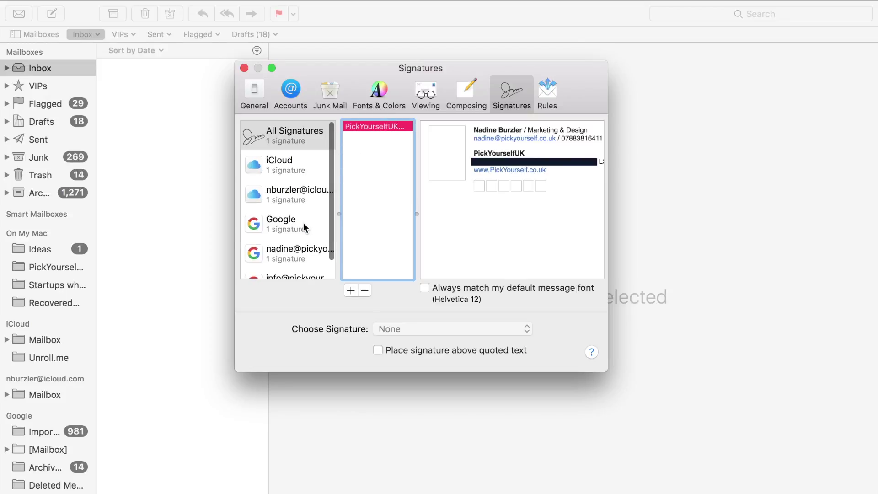
pyautogui.scroll(-1, 304, 222)
pyautogui.moveTo(378, 124)
pyautogui.mouseDown()
pyautogui.moveTo(288, 214)
pyautogui.moveTo(287, 231)
pyautogui.mouseUp()
pyautogui.moveTo(373, 127)
pyautogui.mouseDown()
pyautogui.moveTo(323, 220)
pyautogui.moveTo(323, 260)
pyautogui.moveTo(344, 264)
pyautogui.mouseUp()
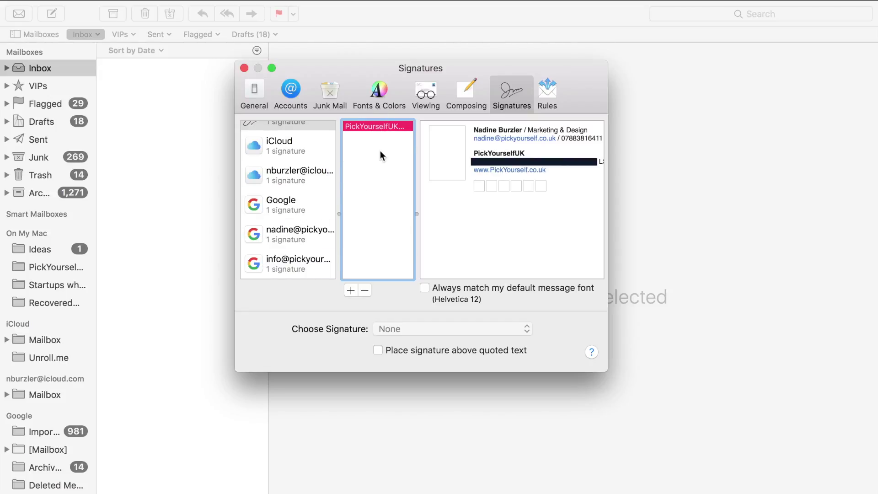
pyautogui.click(244, 68)
# Step: Compose a new message and insert the PickYourselfUK NB Sig signature into its body
pyautogui.click(177, 146)
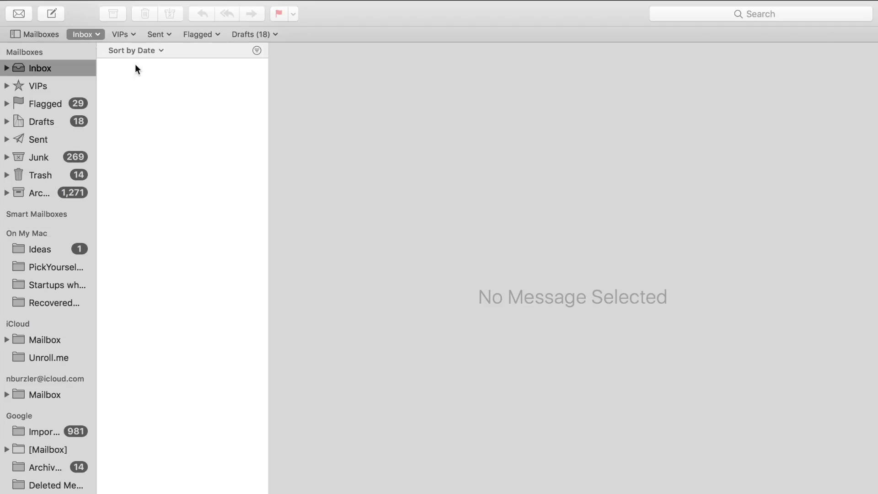
pyautogui.click(55, 14)
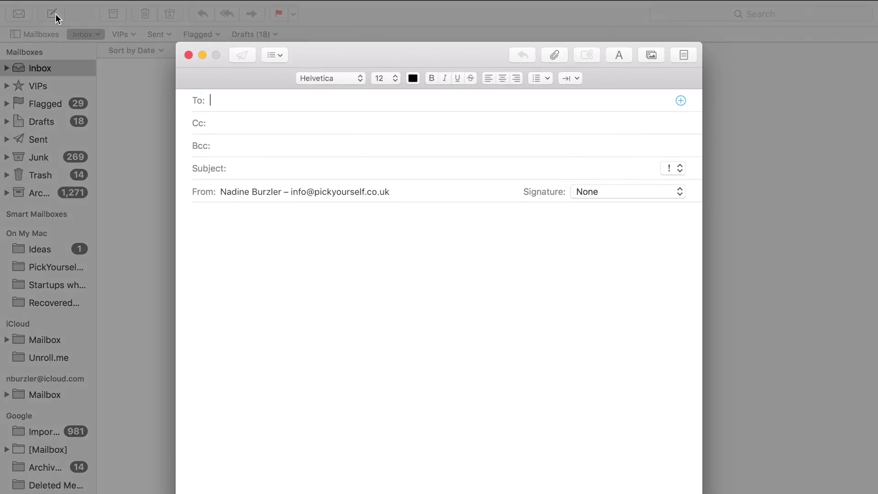
pyautogui.click(331, 236)
pyautogui.click(619, 193)
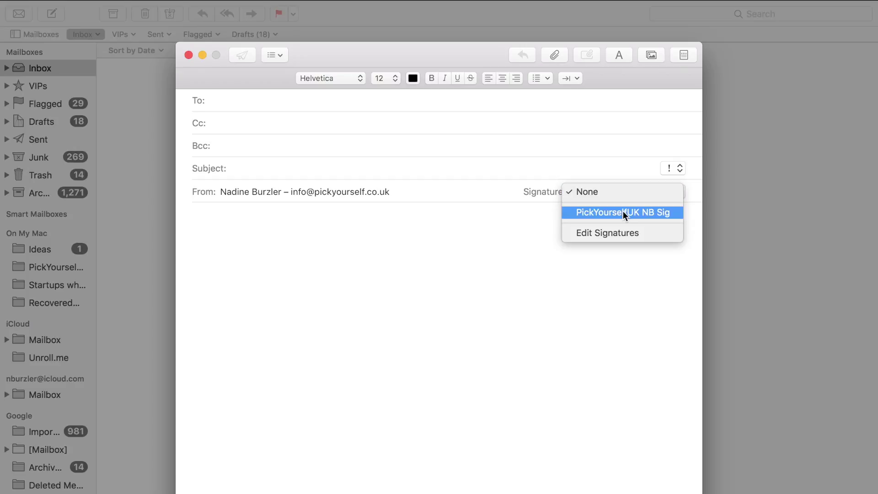
pyautogui.click(598, 212)
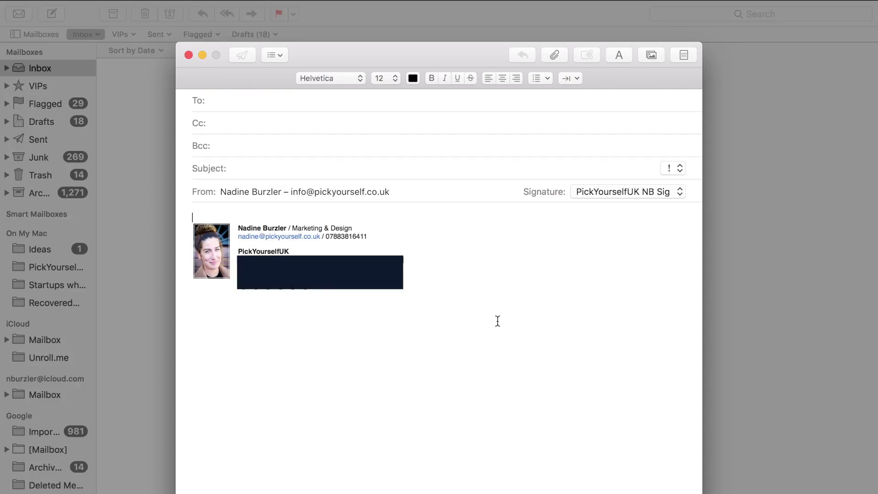
# Step: Type the greeting 'Dear' above the signature, with a blank line between them
pyautogui.press('Return')
pyautogui.press('Return')
pyautogui.press('Up')
pyautogui.press('Up')
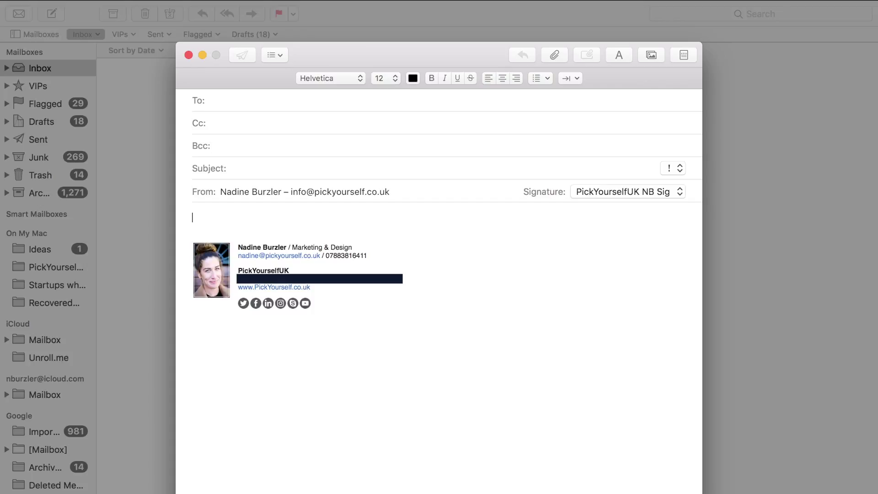
pyautogui.write('Dear')
pyautogui.press('Return')
pyautogui.press('Return')
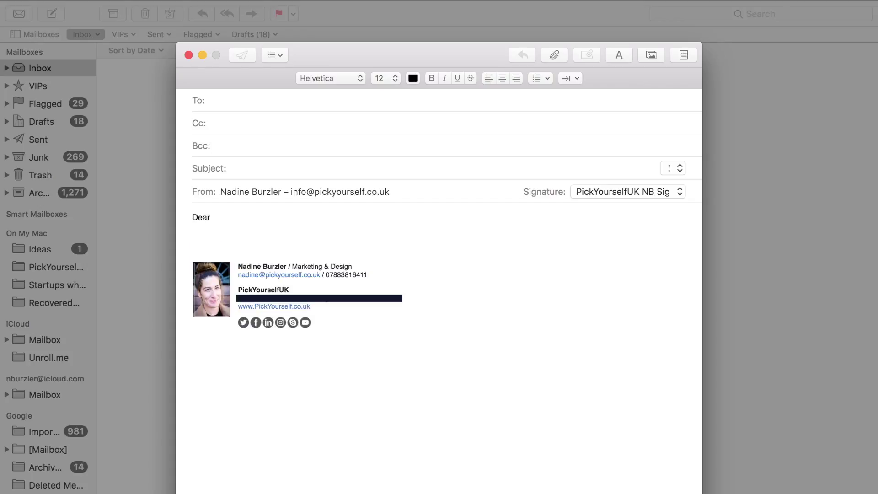
pyautogui.moveTo(327, 321)
pyautogui.mouseDown()
pyautogui.moveTo(237, 298)
pyautogui.moveTo(191, 268)
pyautogui.moveTo(219, 271)
pyautogui.mouseUp()
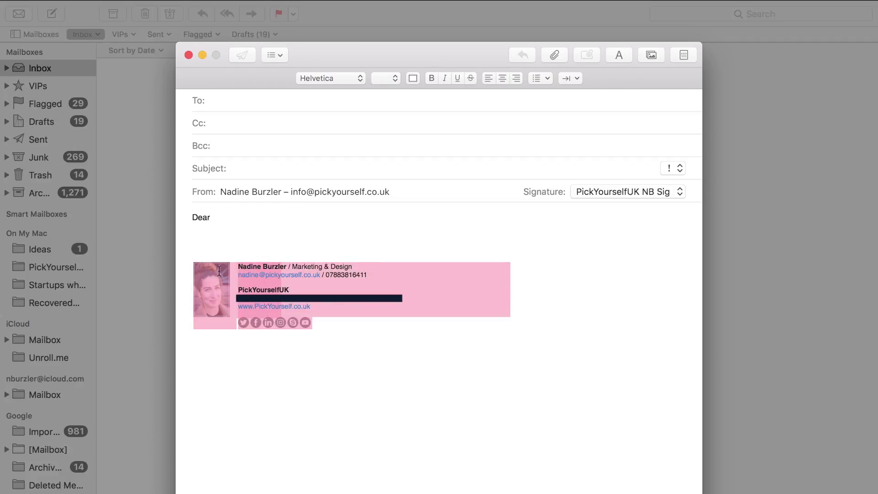
pyautogui.click(542, 273)
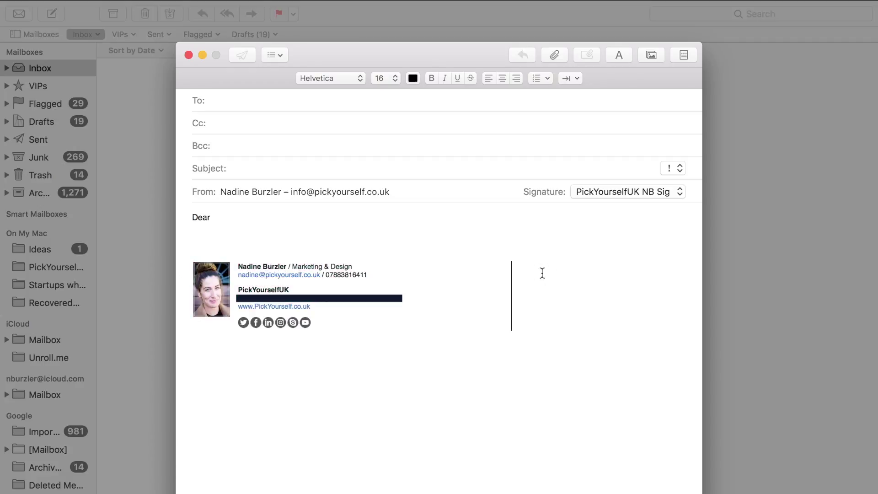